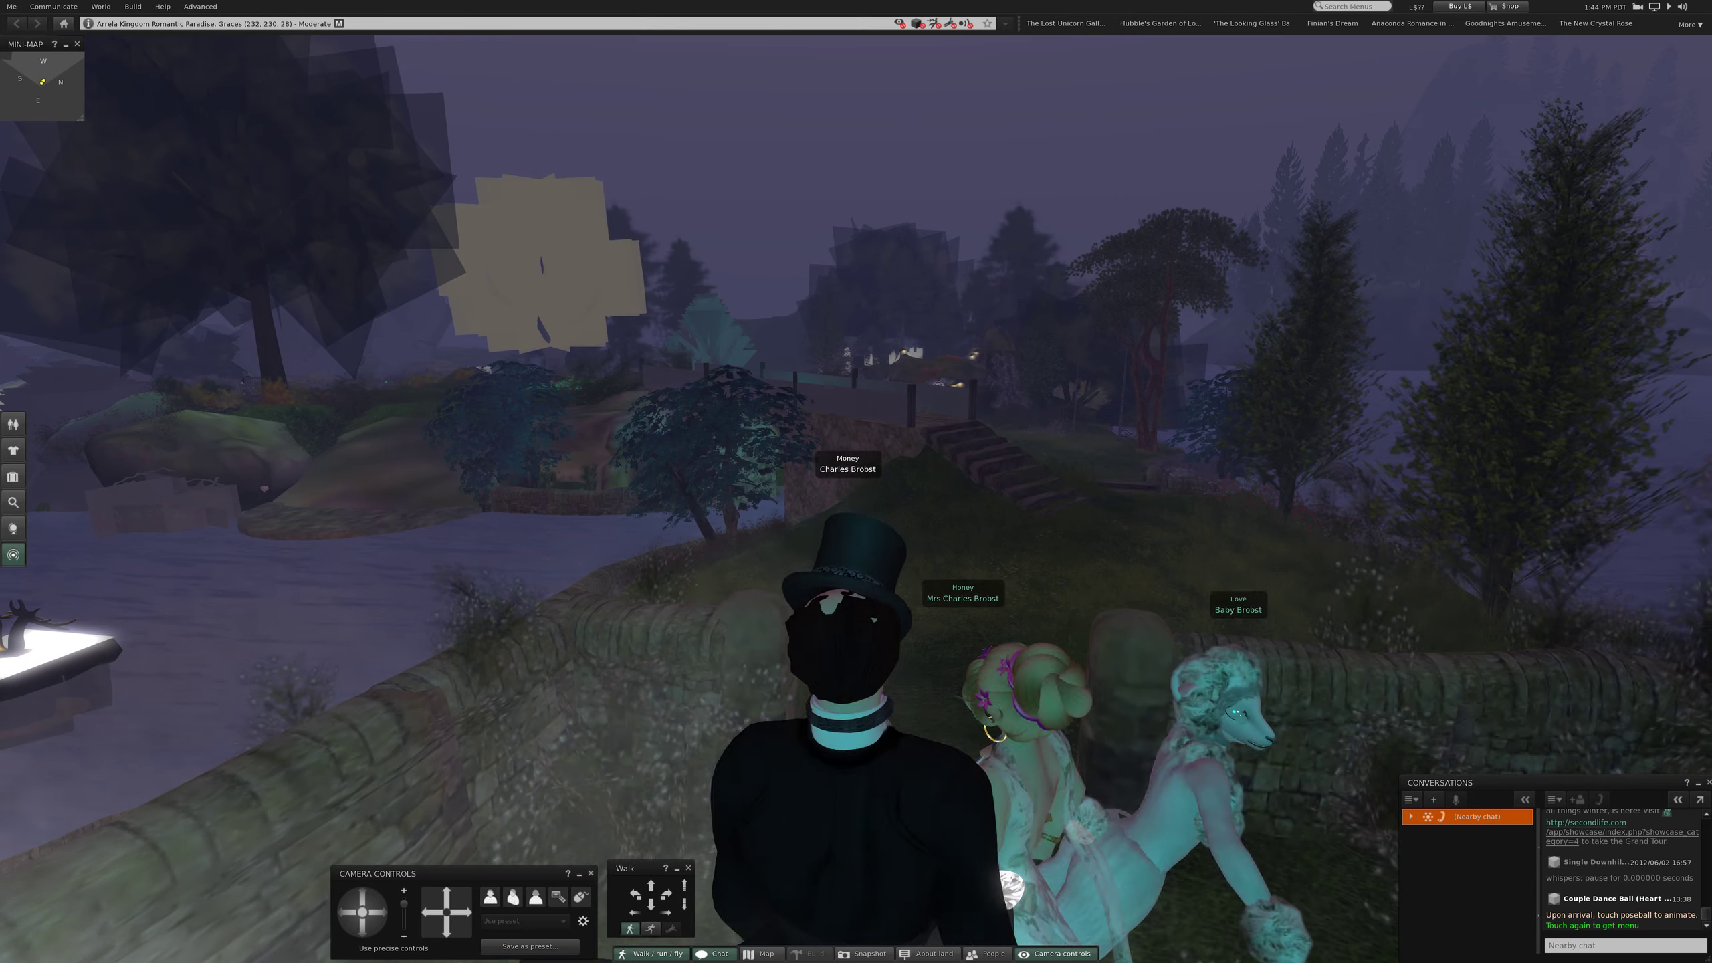
- Walk through the stone wall gap and turn to face down the hill
{"action": "key", "text": "Up"}
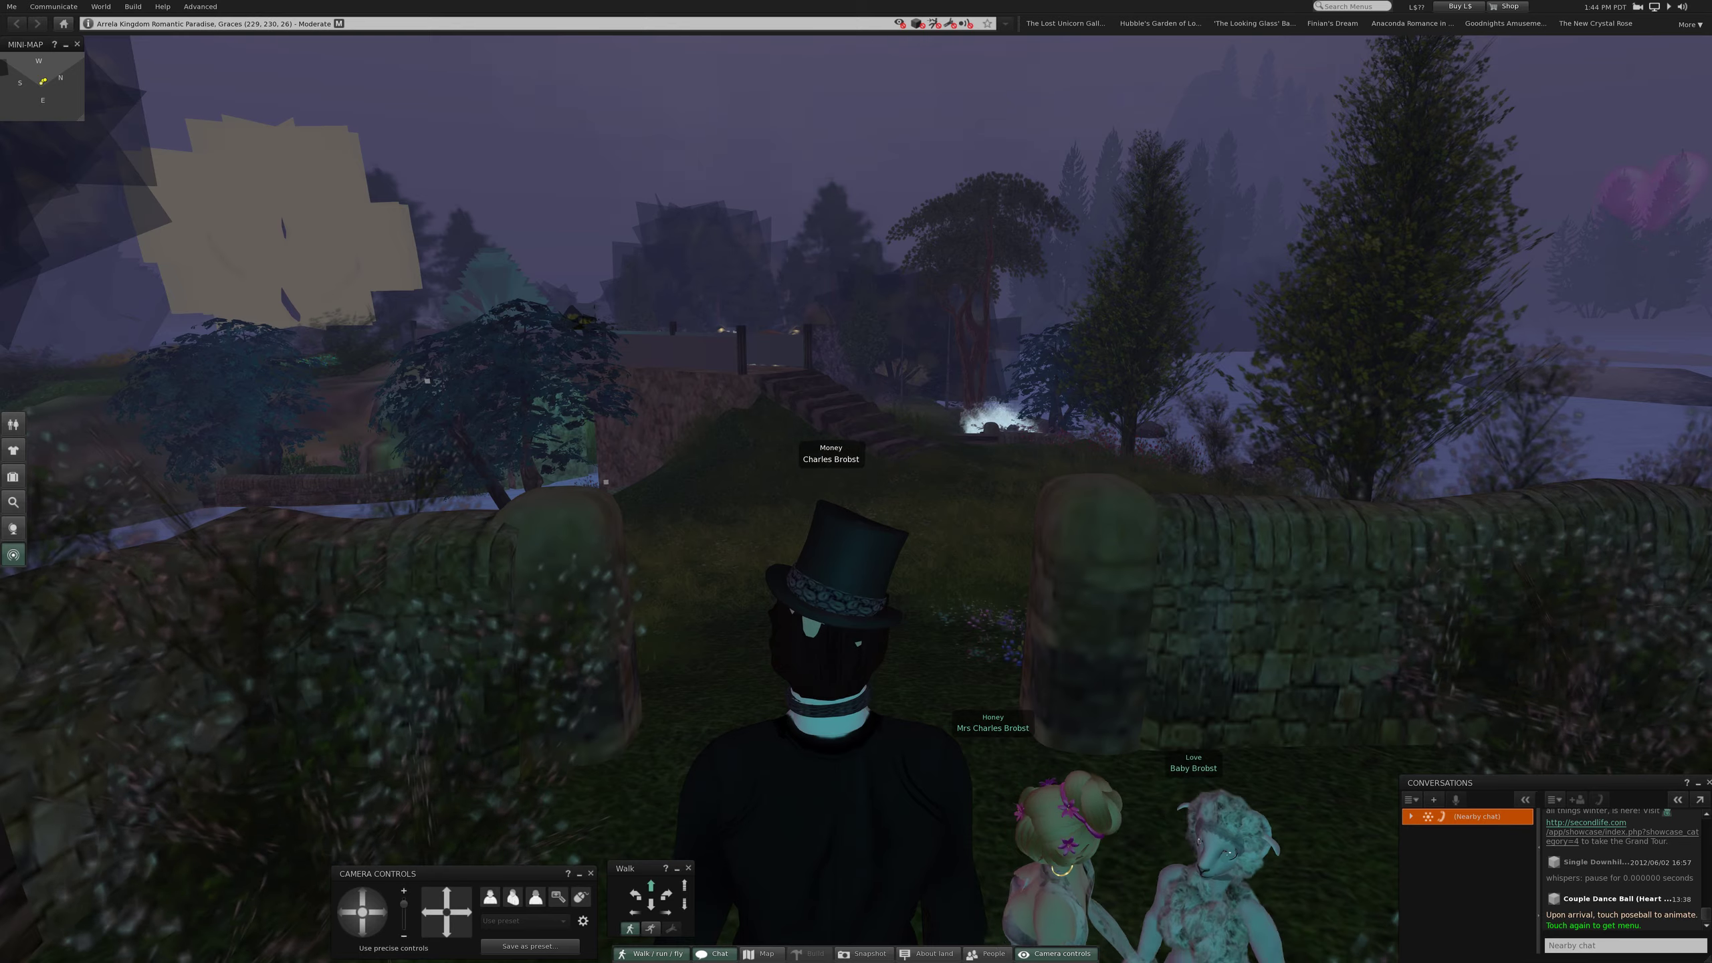
{"action": "key", "text": "Up"}
{"action": "key", "text": "Left"}
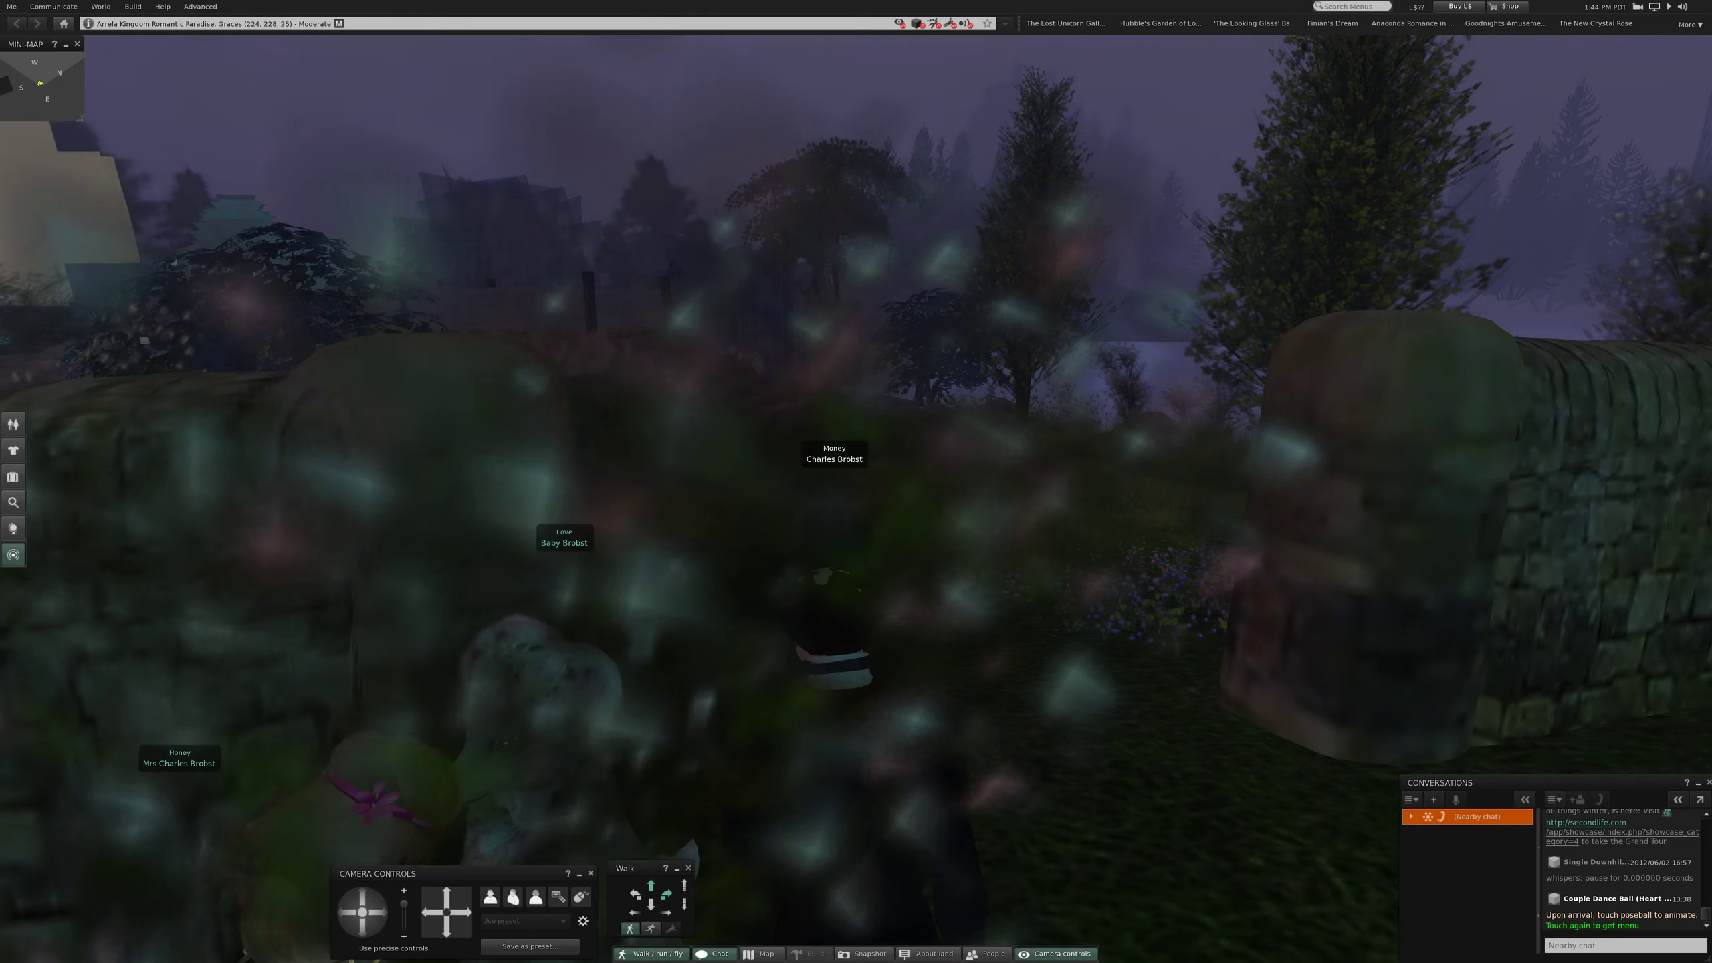
{"action": "key", "text": "Left"}
{"action": "key", "text": "Left"}
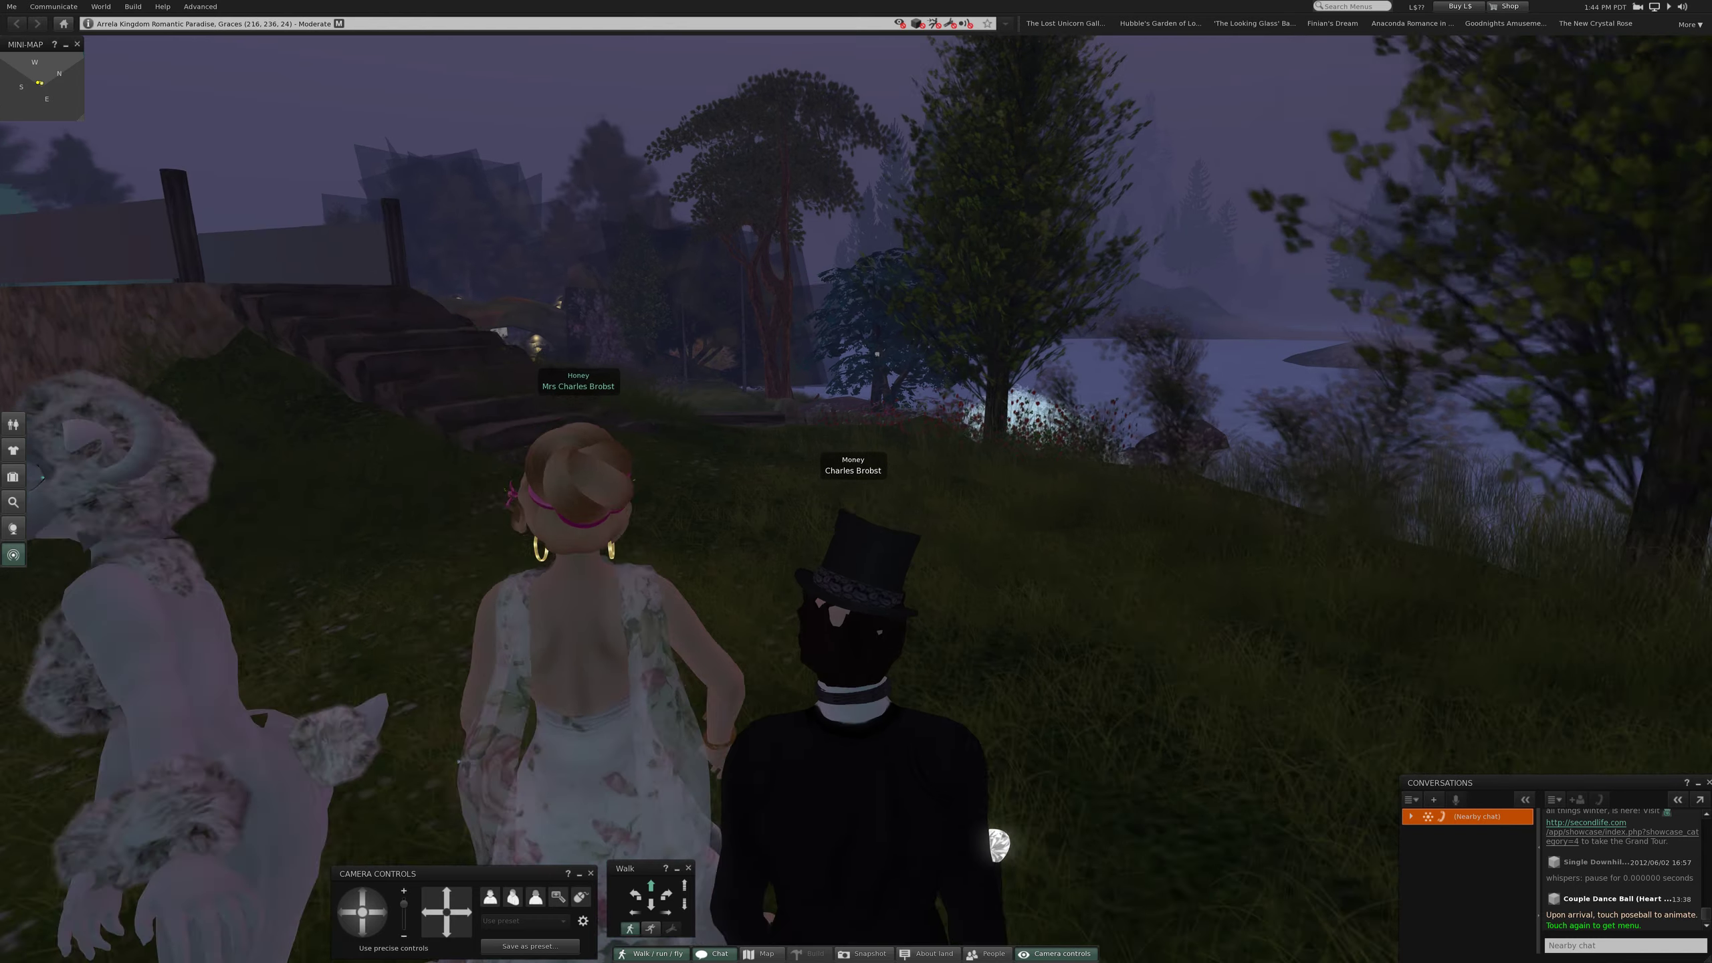
{"action": "key", "text": "Left"}
- Walk down the grassy slope past the companions and along the river to the stone arch
{"action": "key", "text": "Up"}
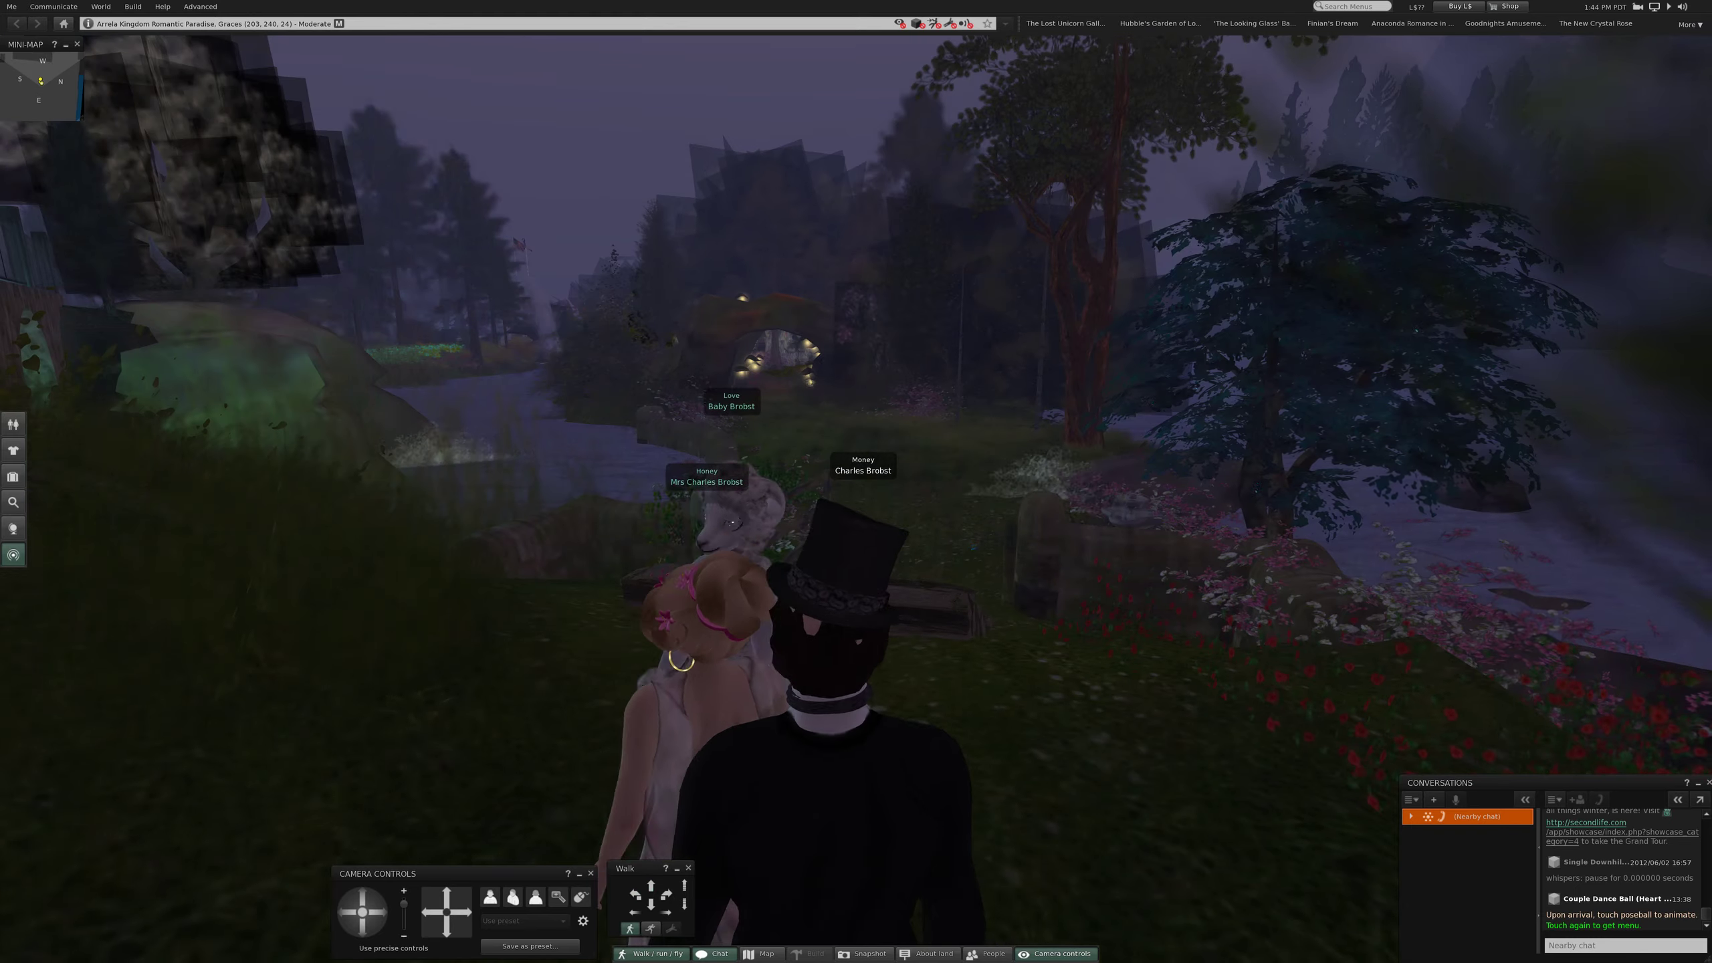
{"action": "key", "text": "Up"}
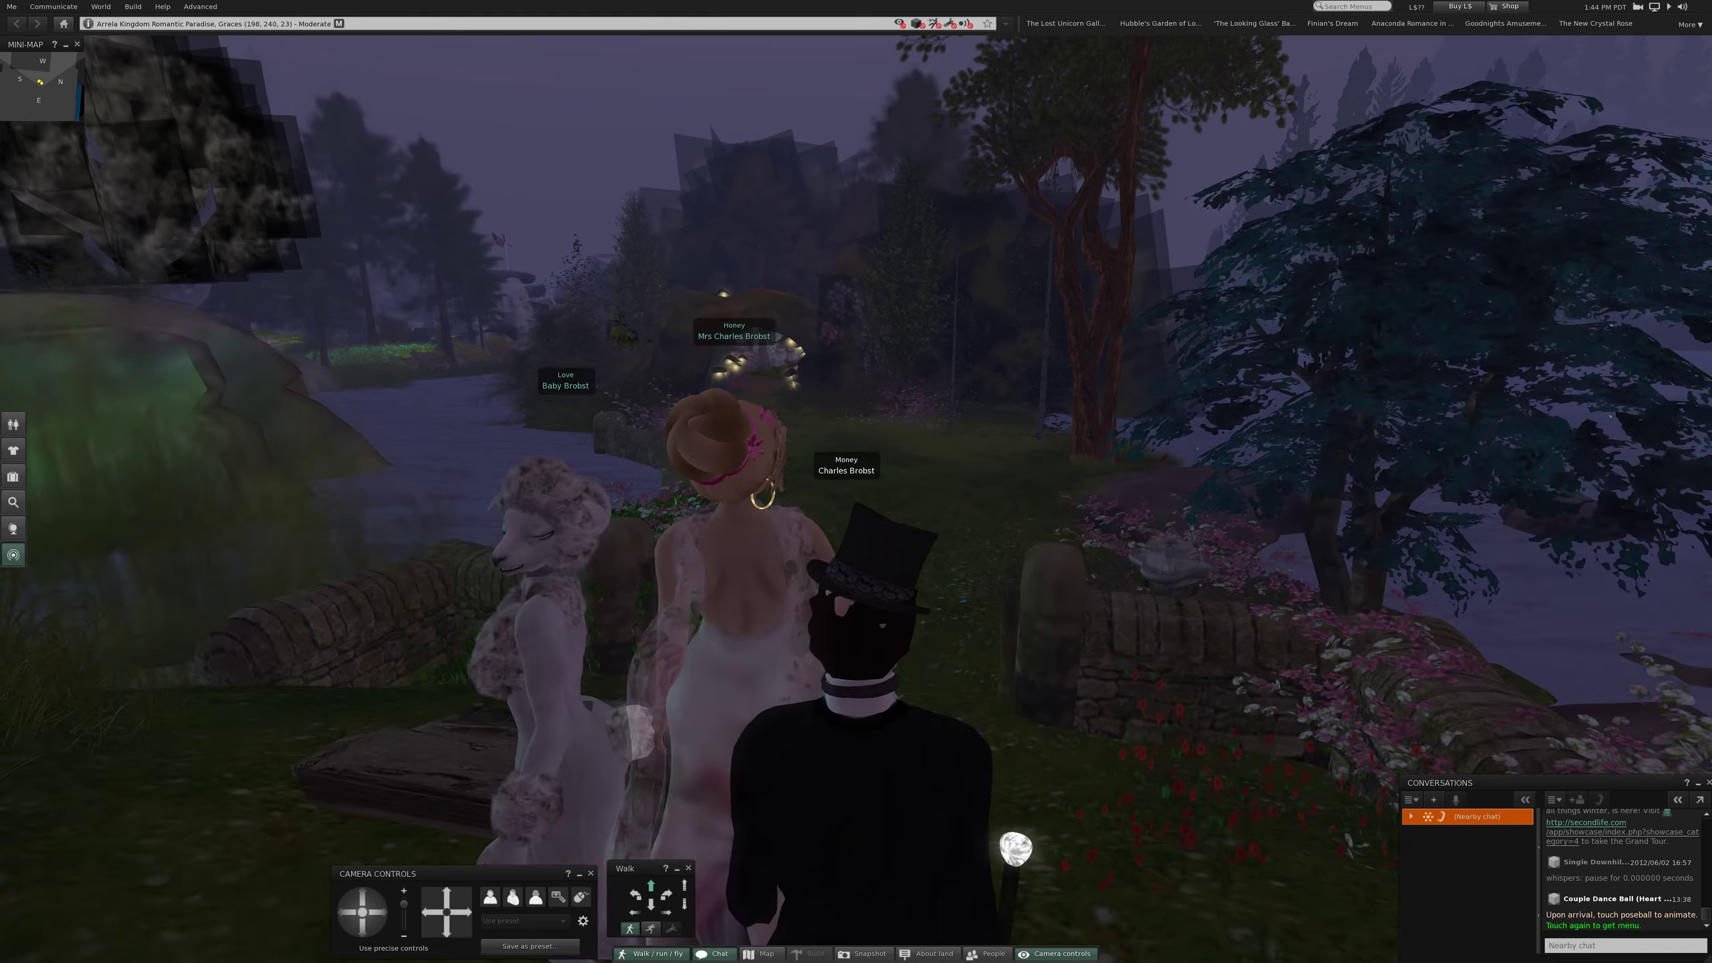
{"action": "key", "text": "Up"}
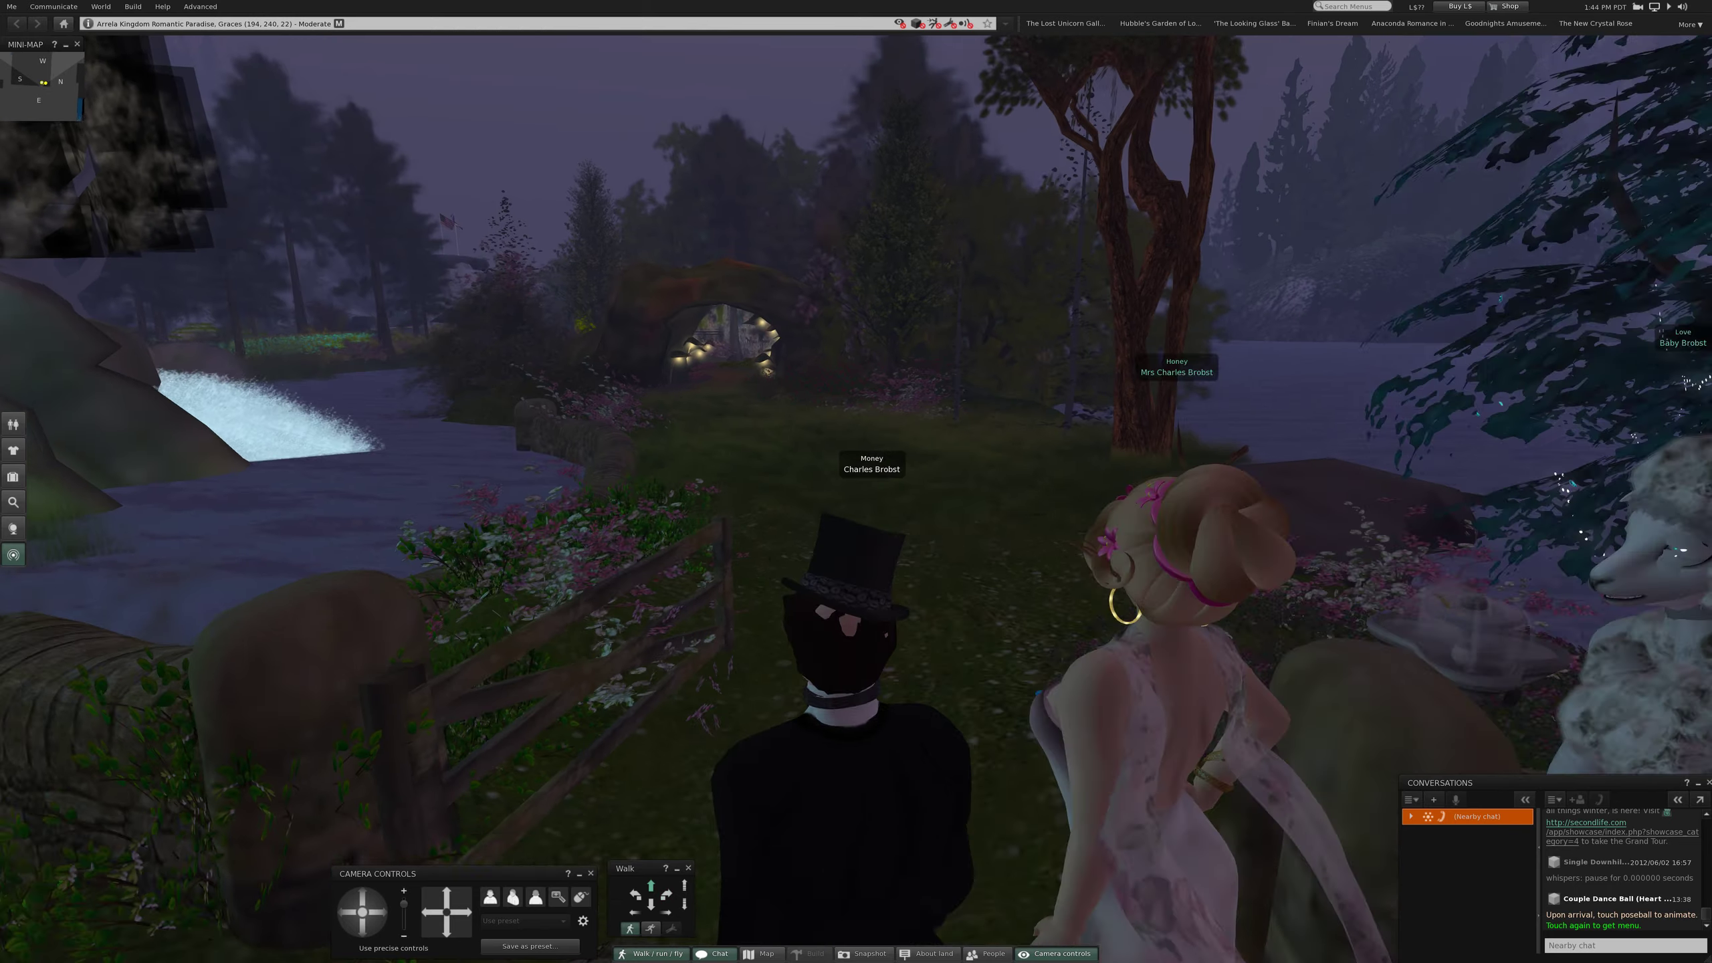
{"action": "key", "text": "Up"}
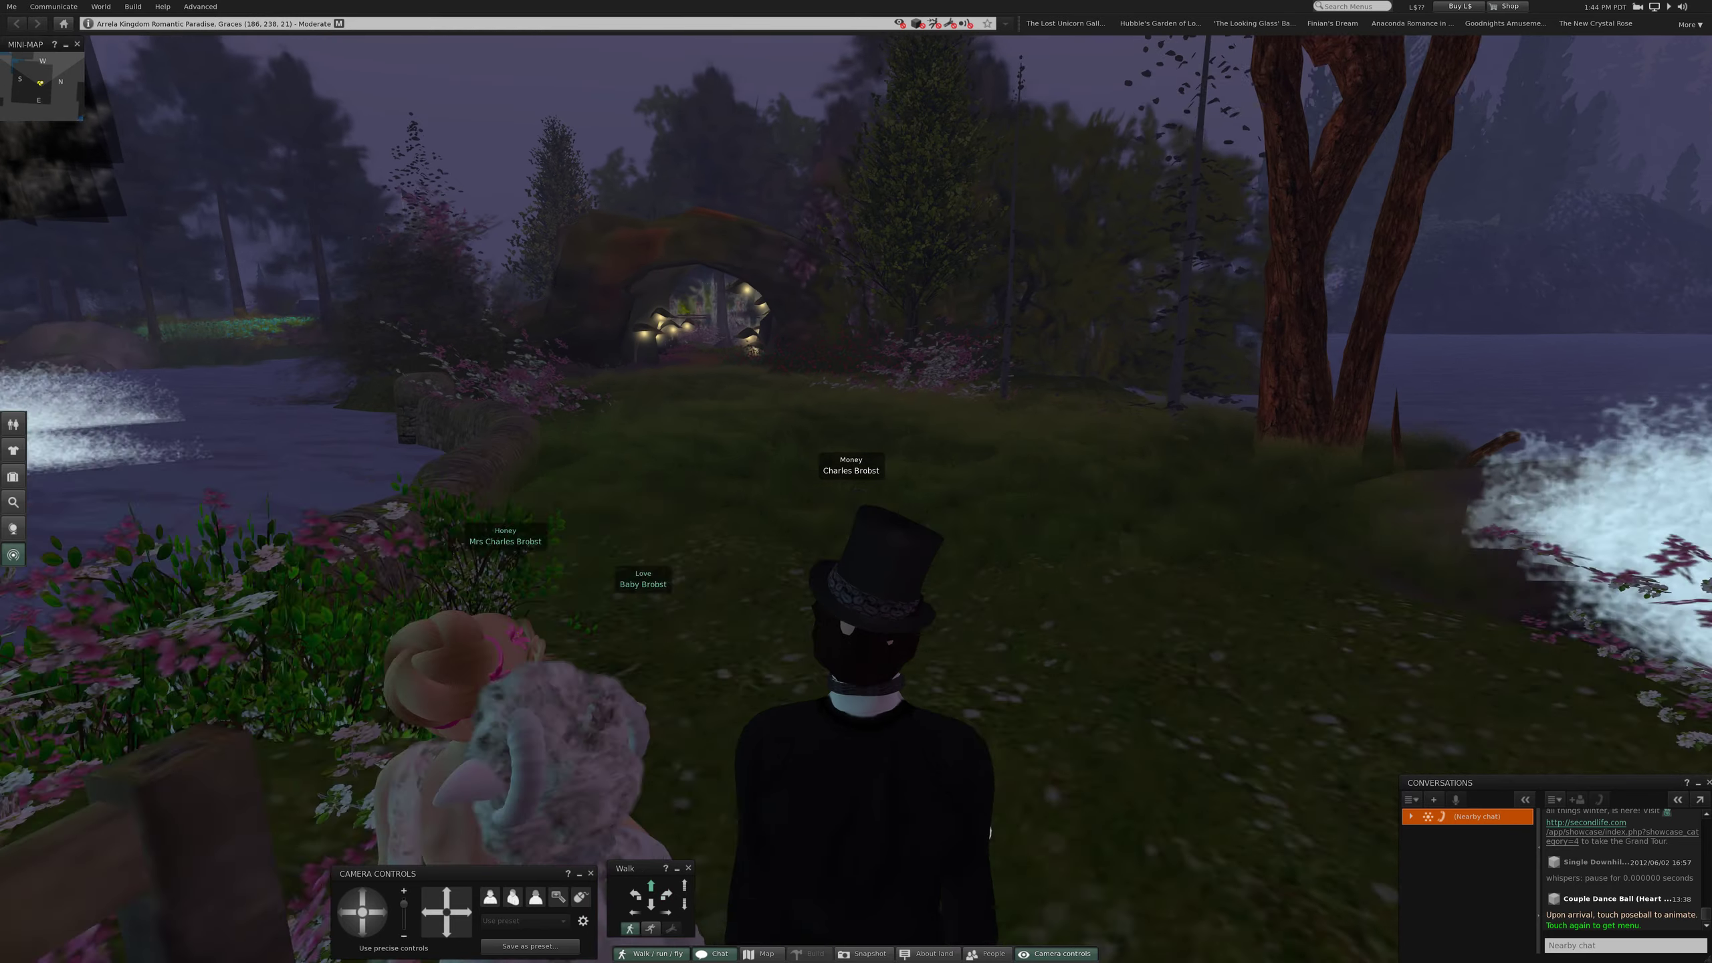
{"action": "key", "text": "Up"}
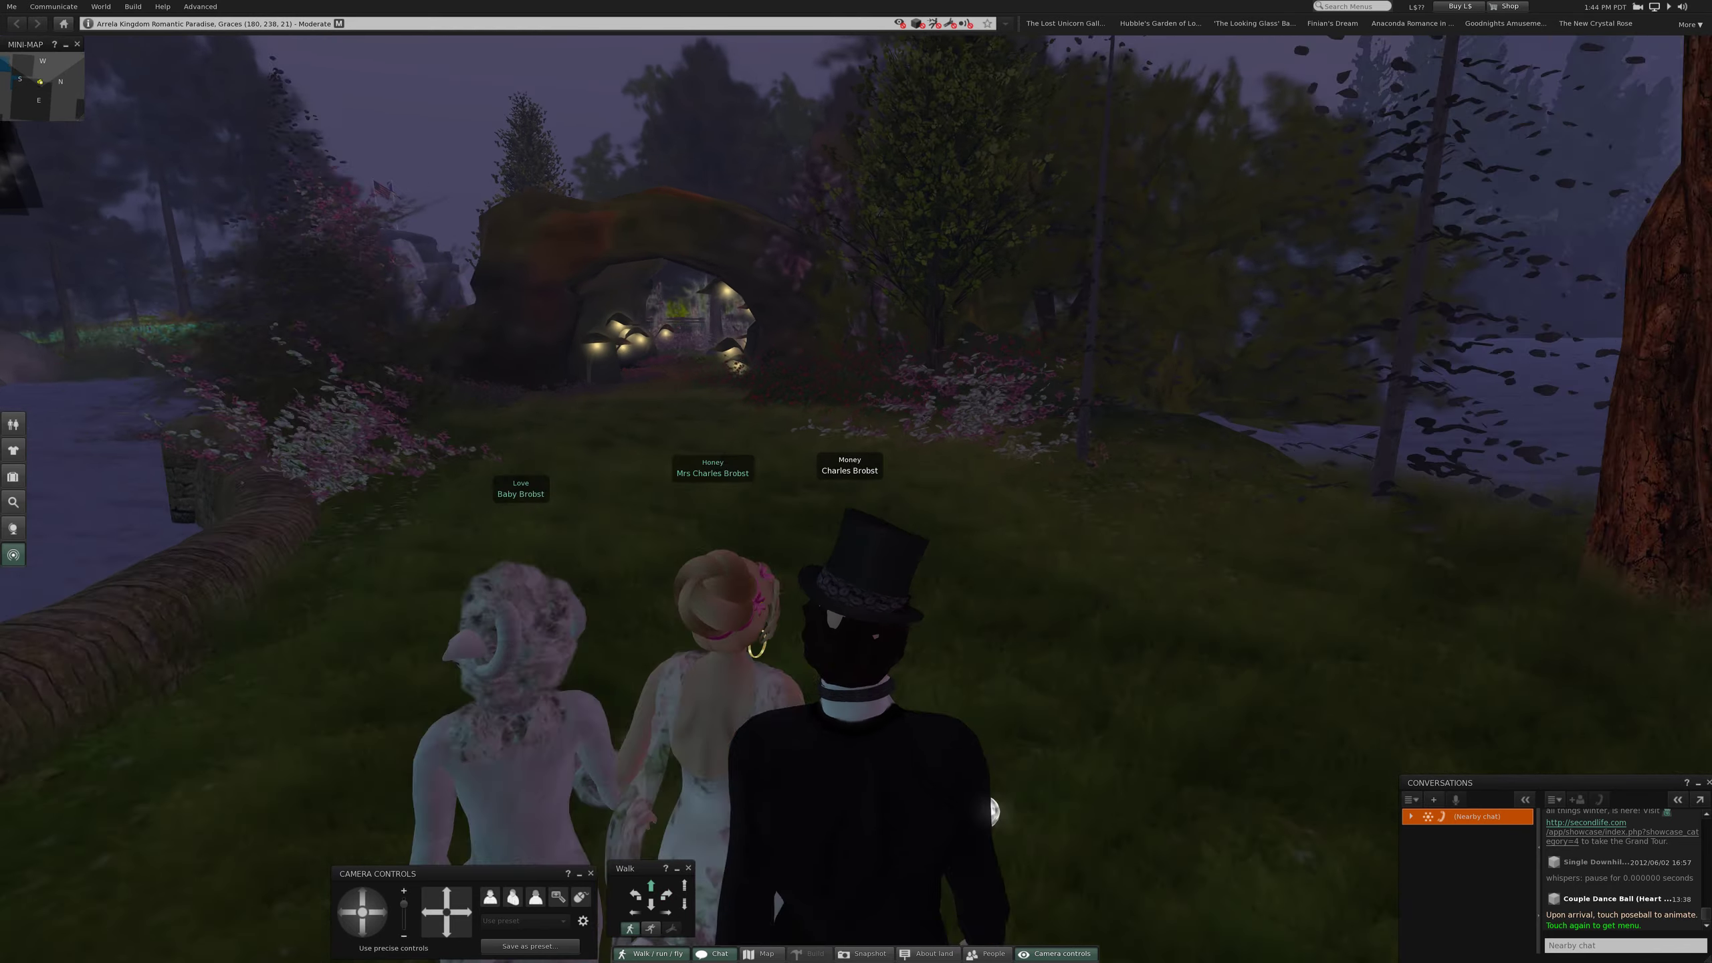
{"action": "key", "text": "Up"}
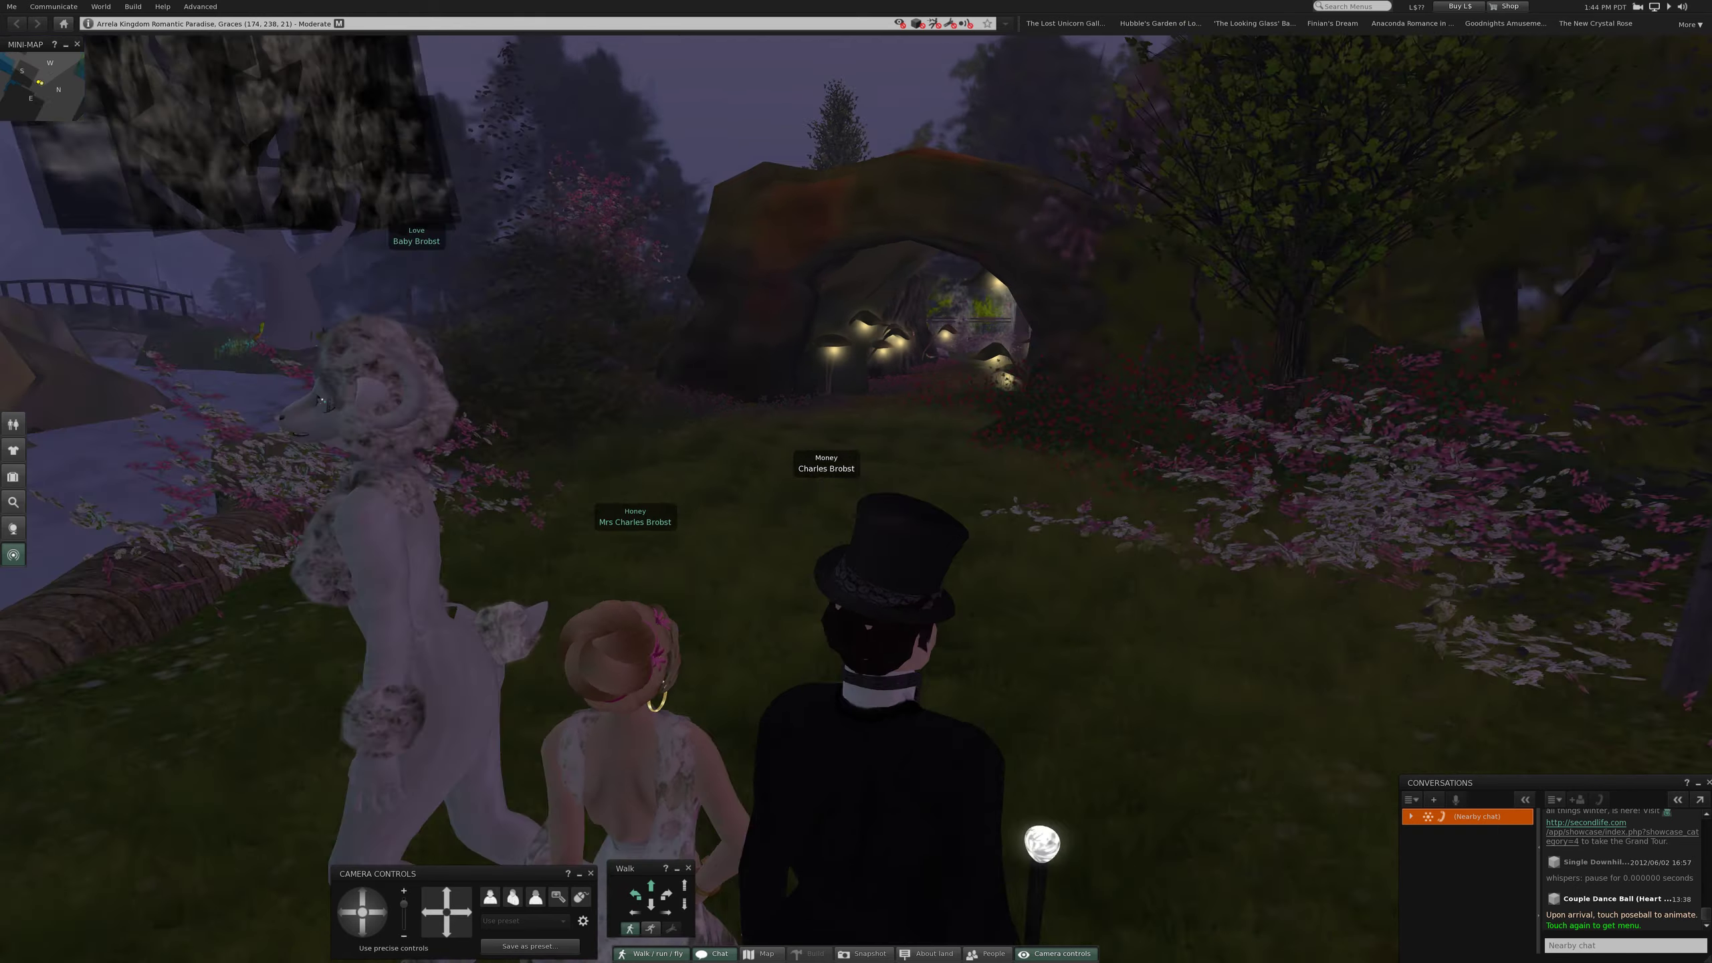
{"action": "key", "text": "Up"}
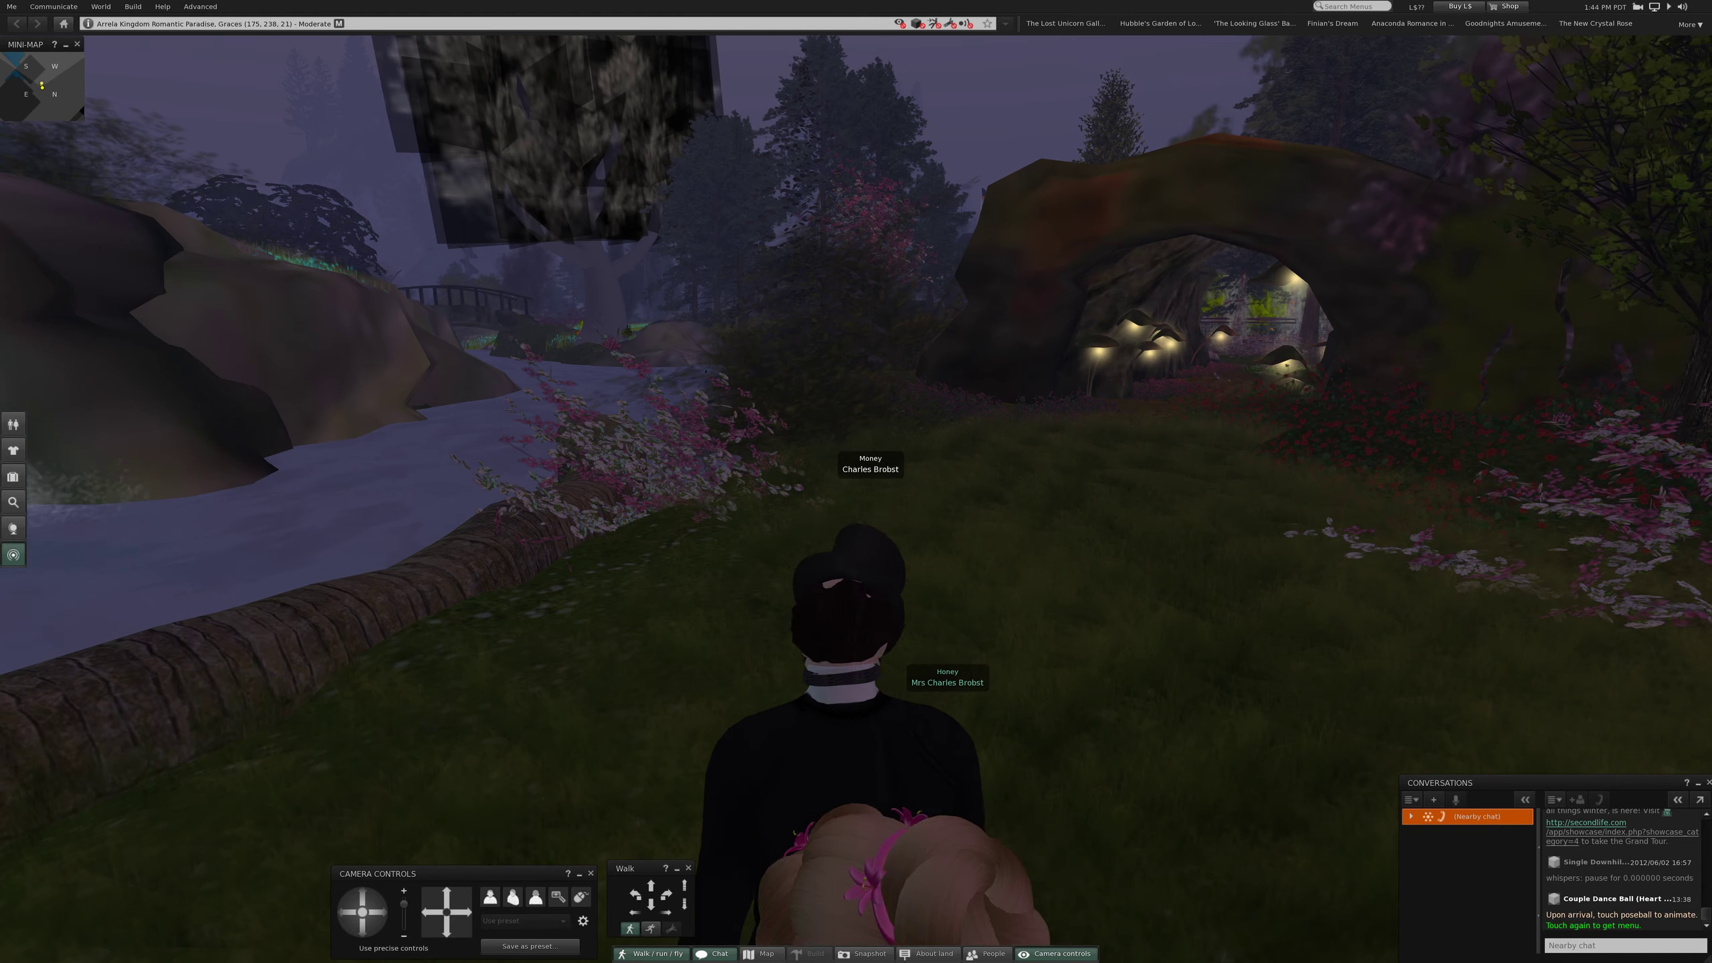
{"action": "key", "text": "Left"}
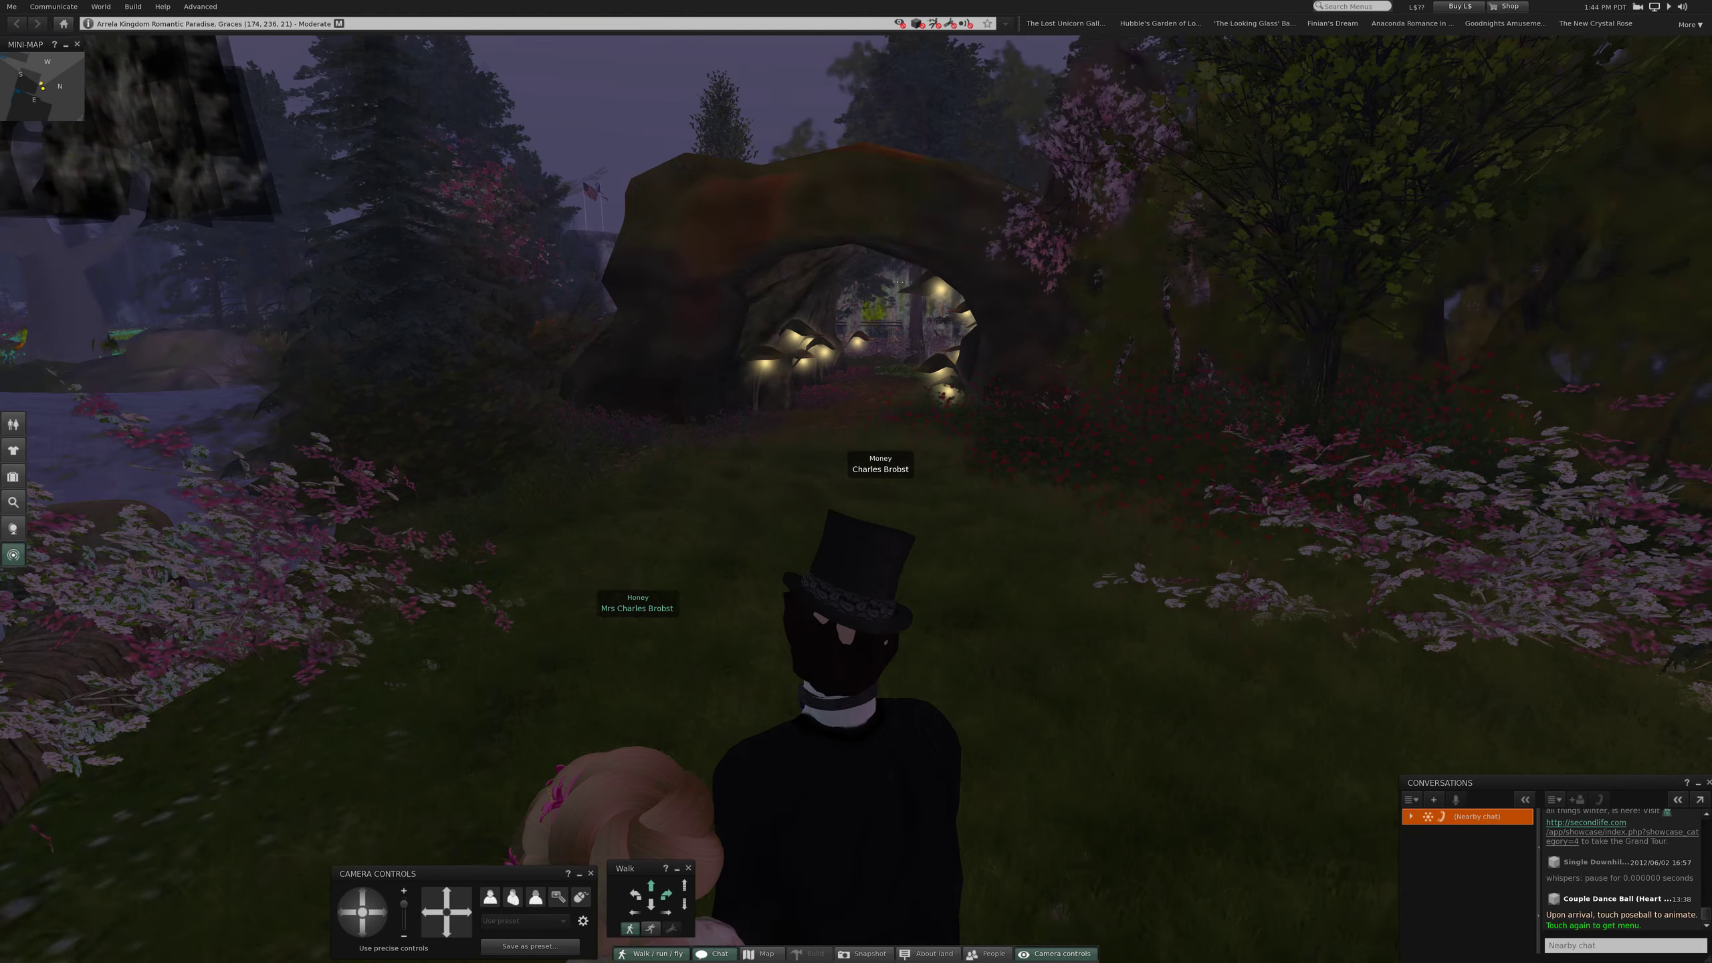
- Walk through the stone arch and on through the forest with the companions
{"action": "key", "text": "Up"}
{"action": "key", "text": "Up"}
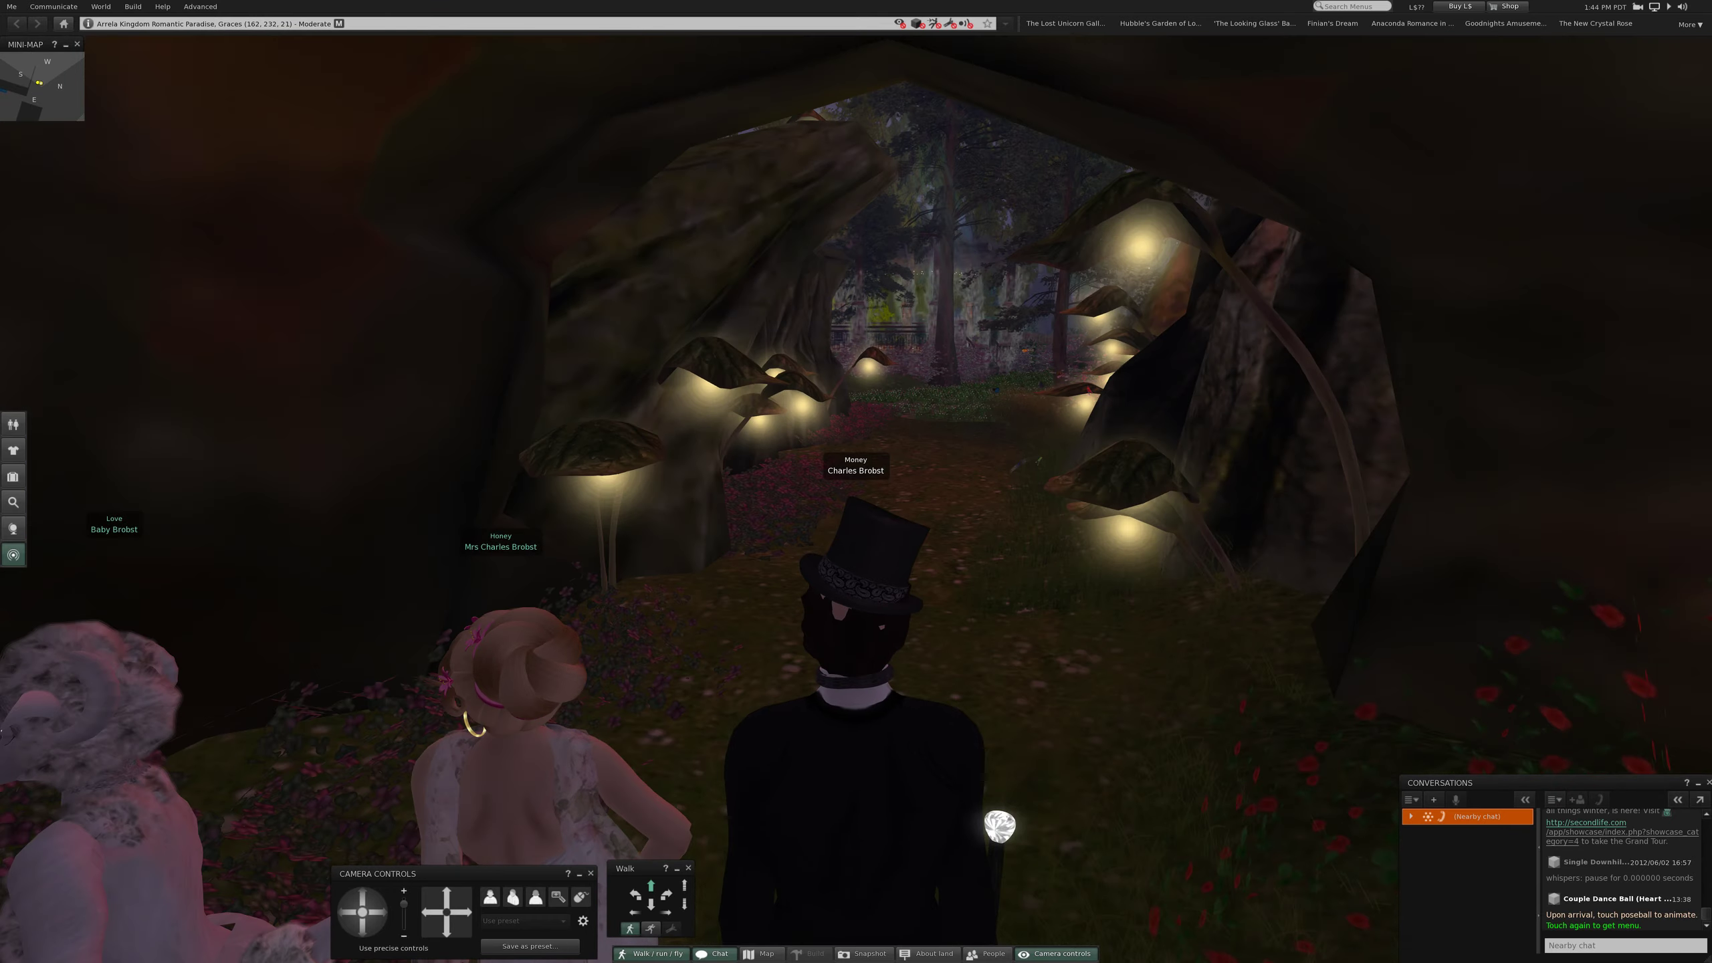
{"action": "key", "text": "Up"}
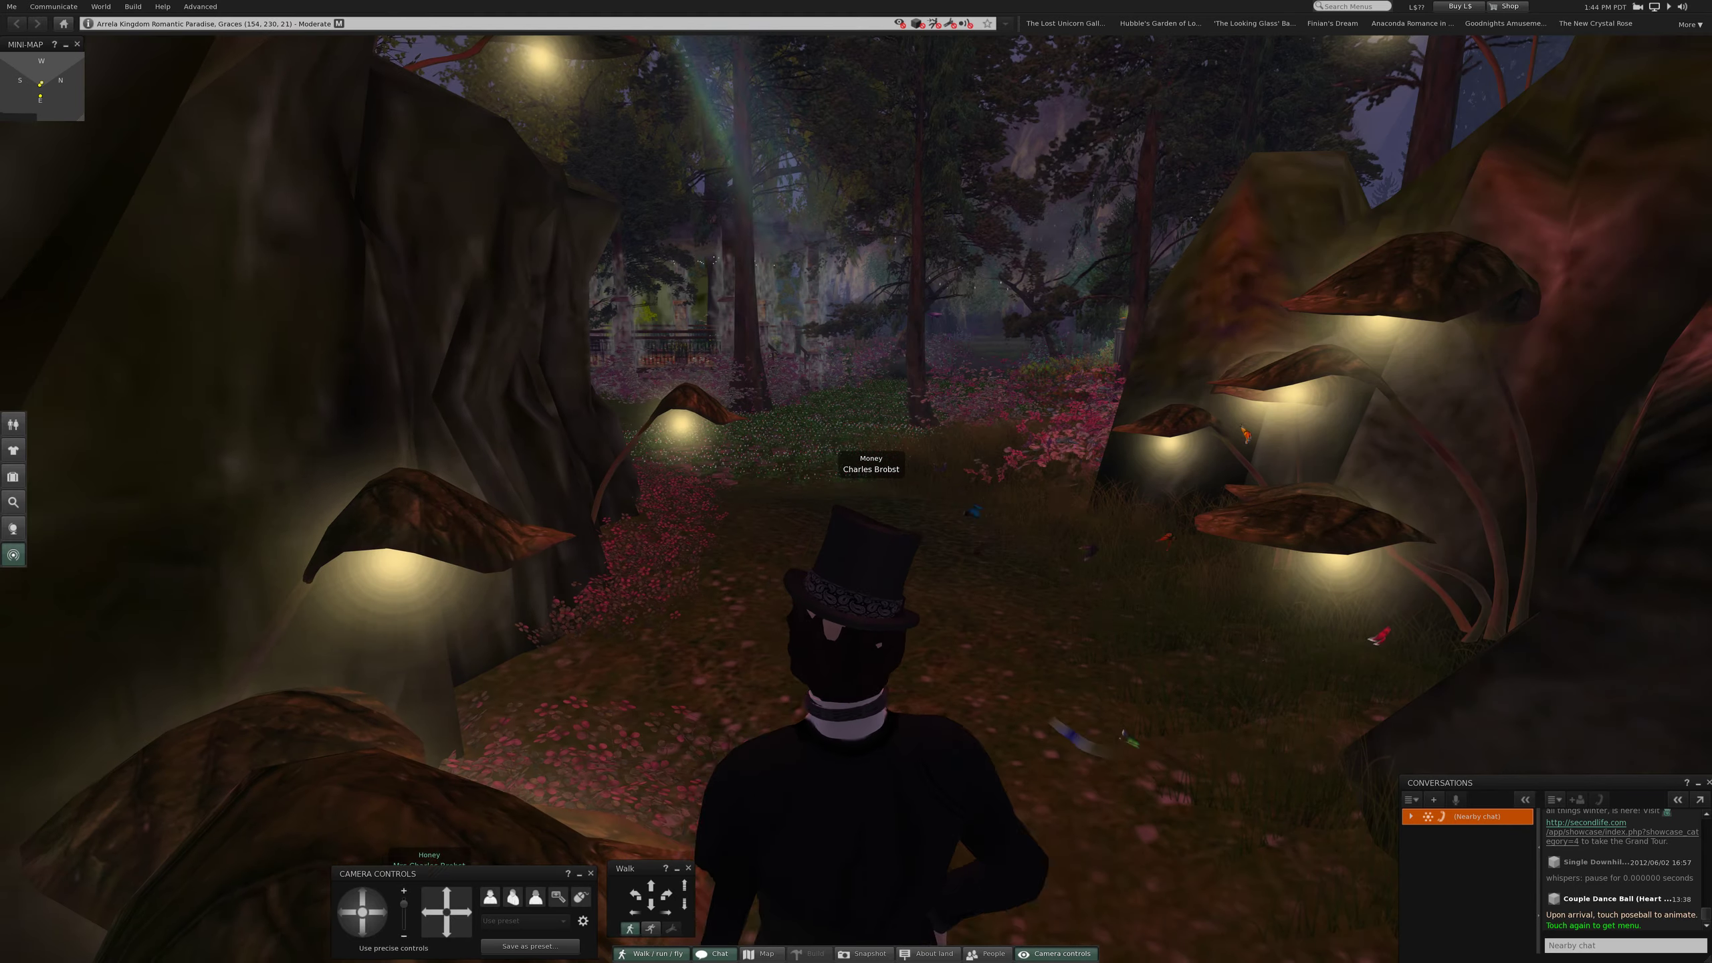
{"action": "key", "text": "Up"}
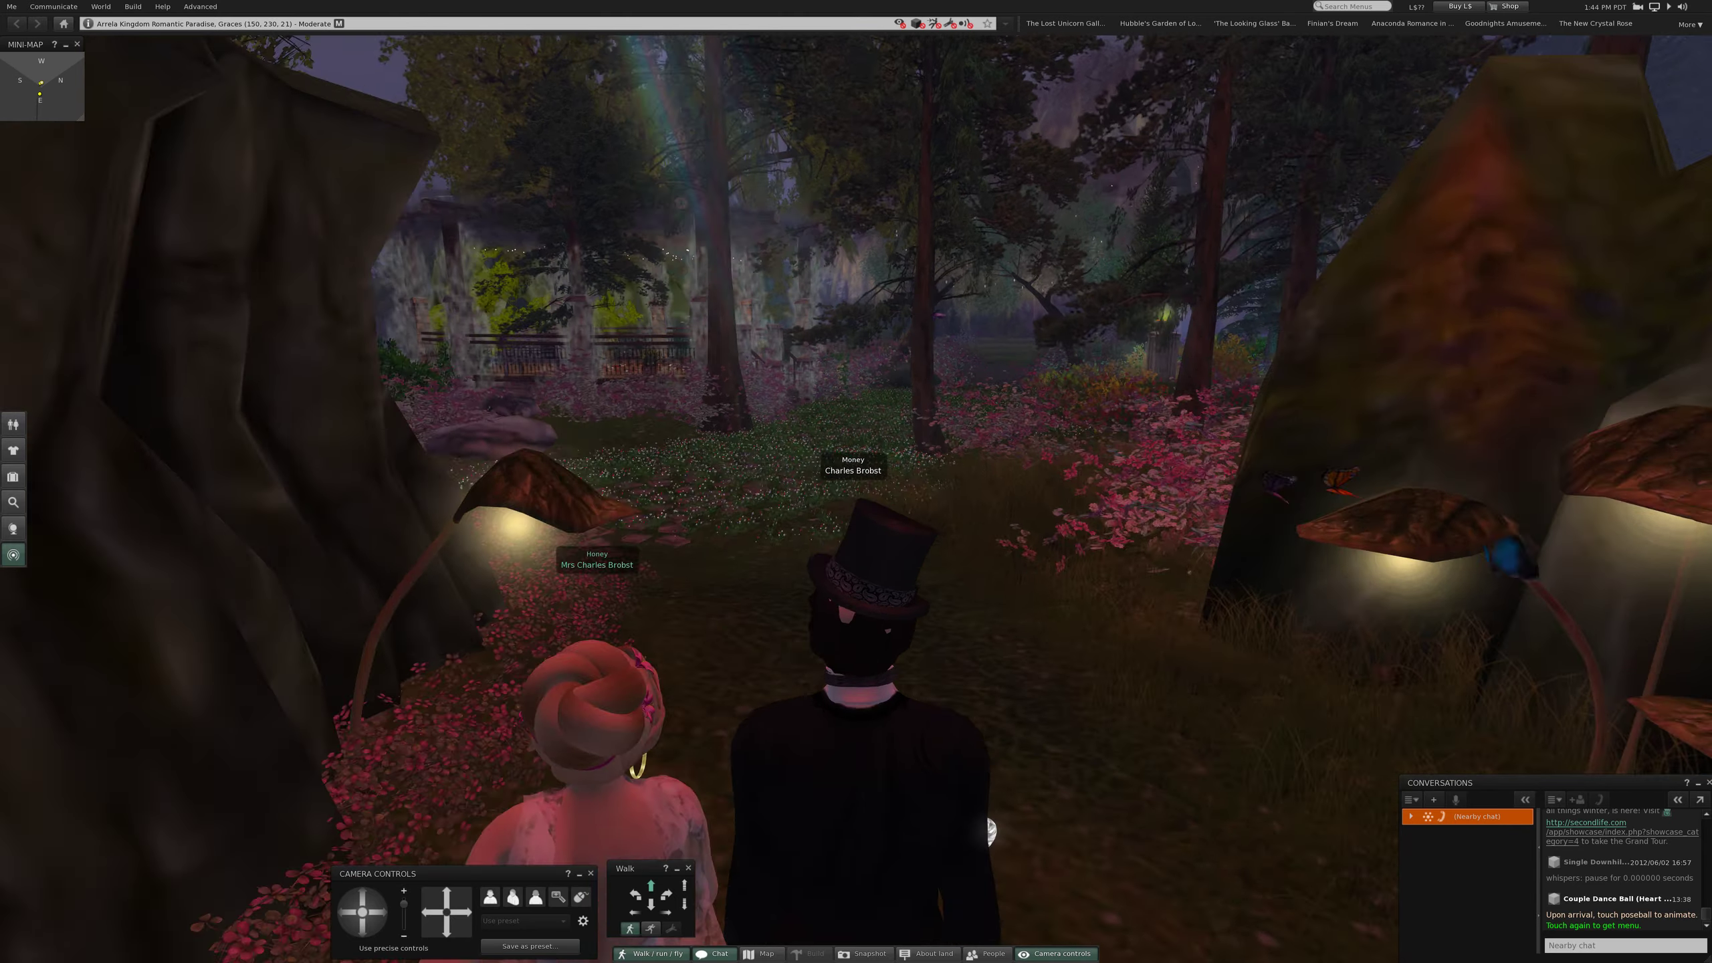
{"action": "key", "text": "Up"}
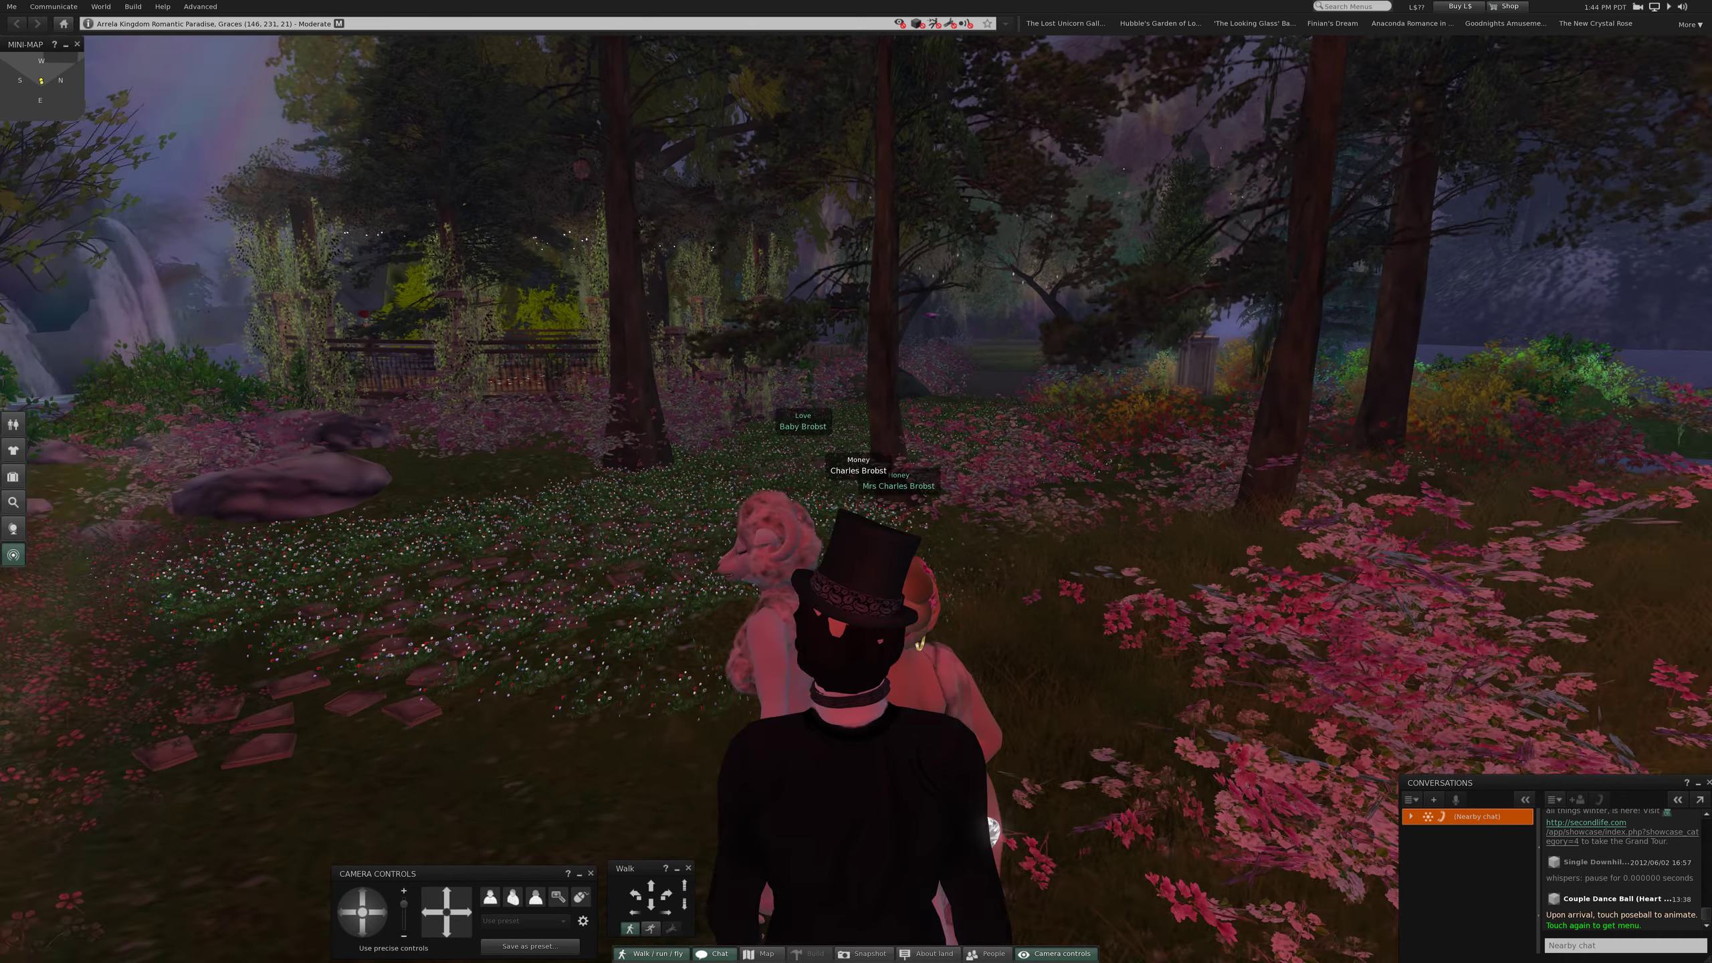
{"action": "key", "text": "Up"}
{"action": "key", "text": "Up"}
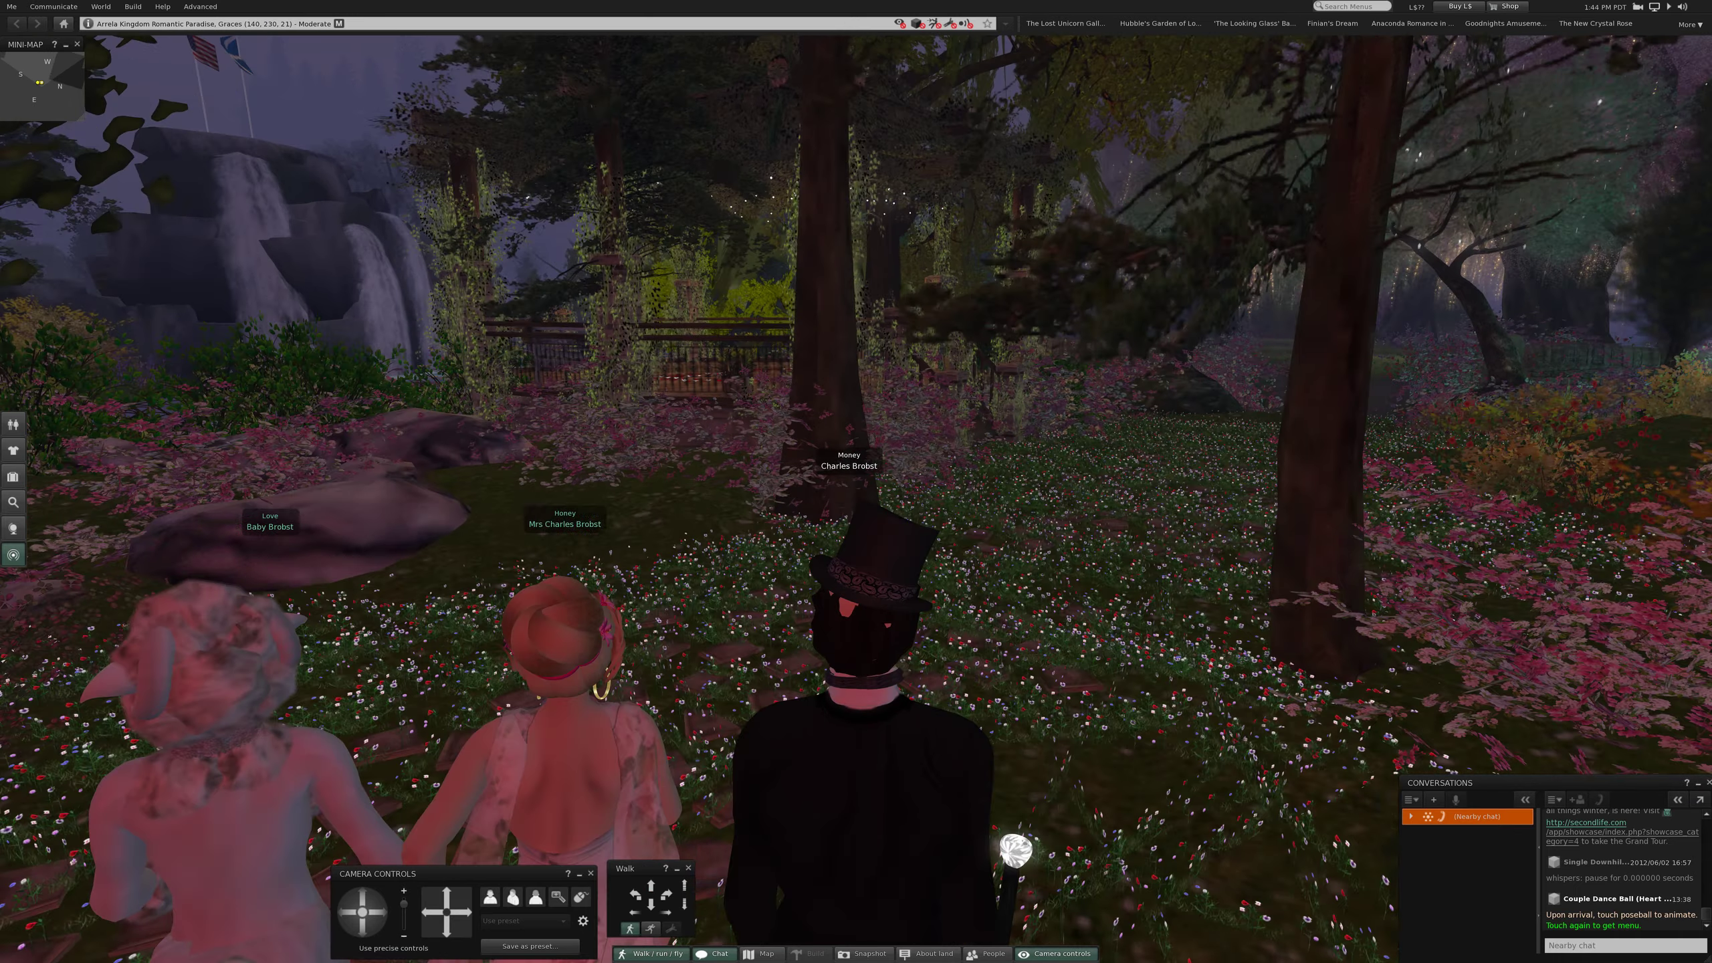
- Turn past the waterfall toward the lamp post and walk into the garden
{"action": "key", "text": "Left"}
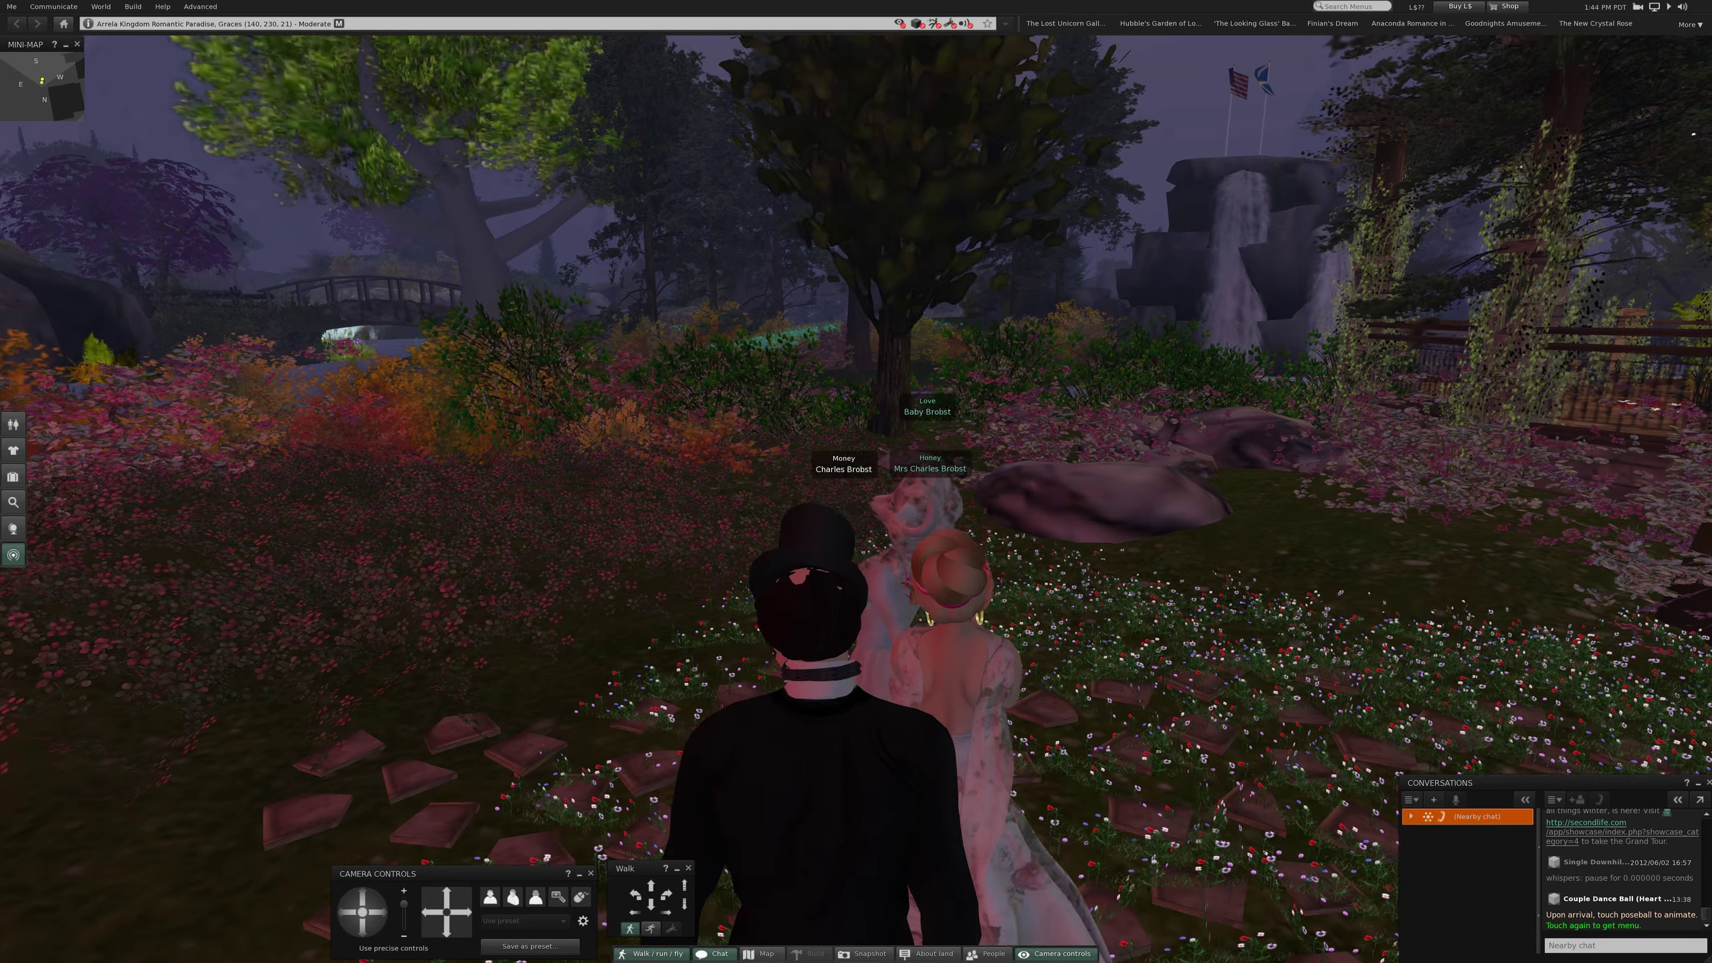
{"action": "key", "text": "Right"}
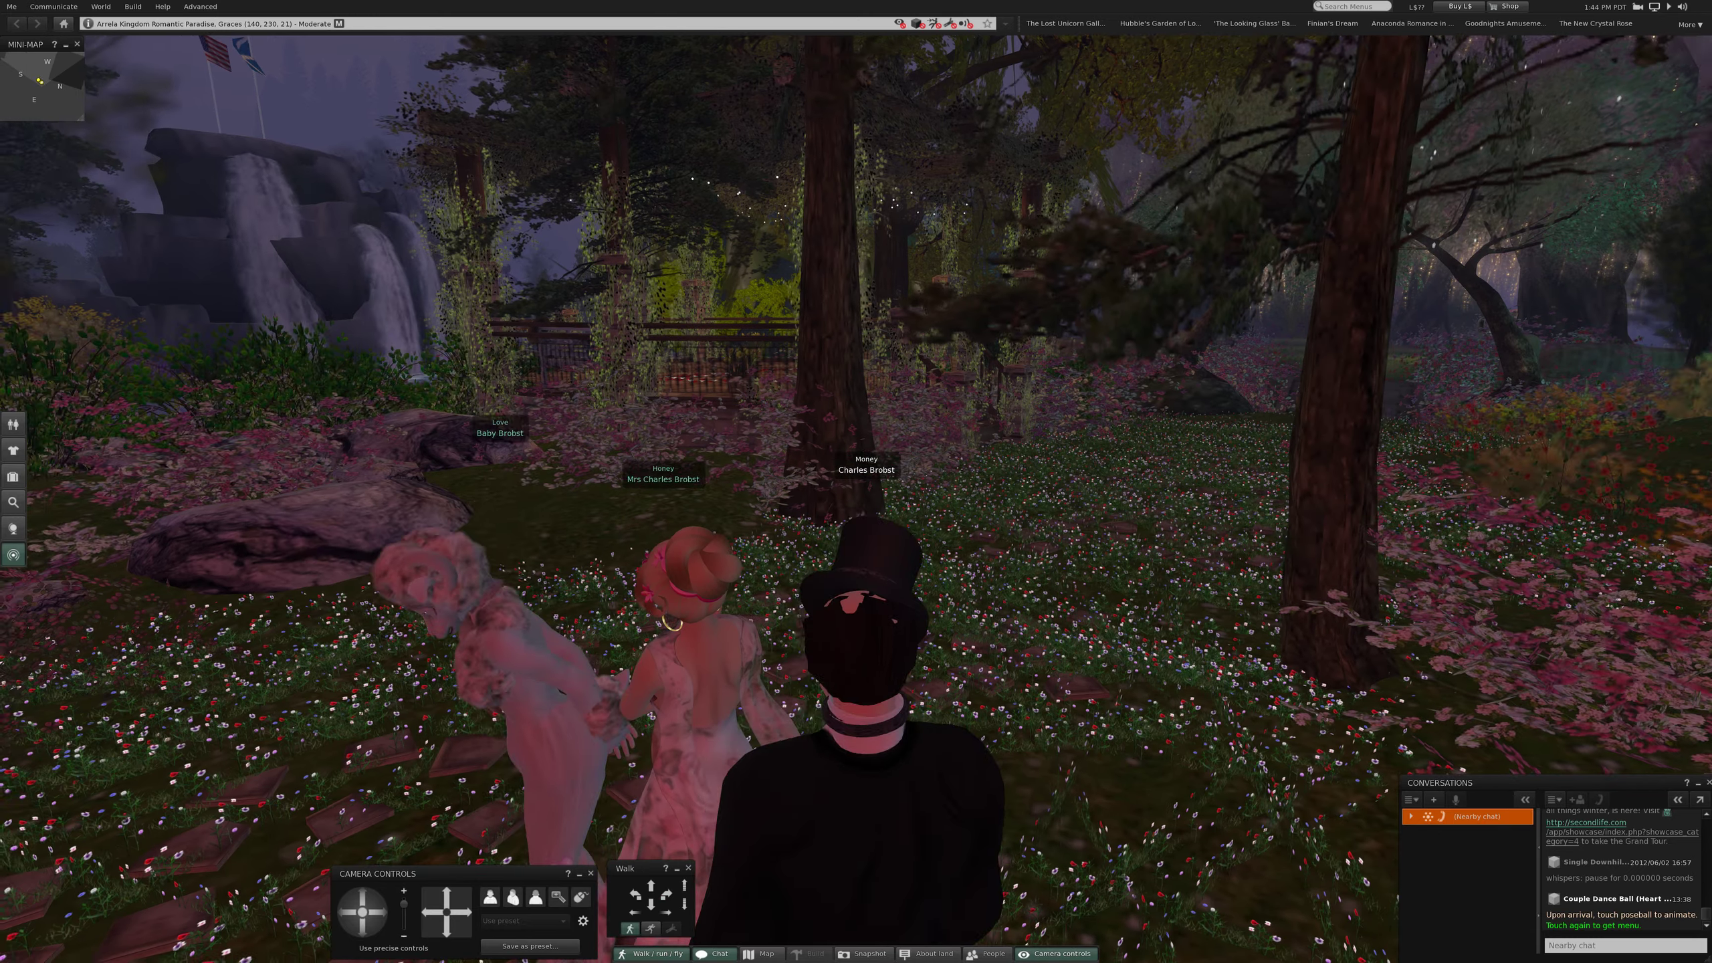
{"action": "key", "text": "Right"}
{"action": "key", "text": "Right"}
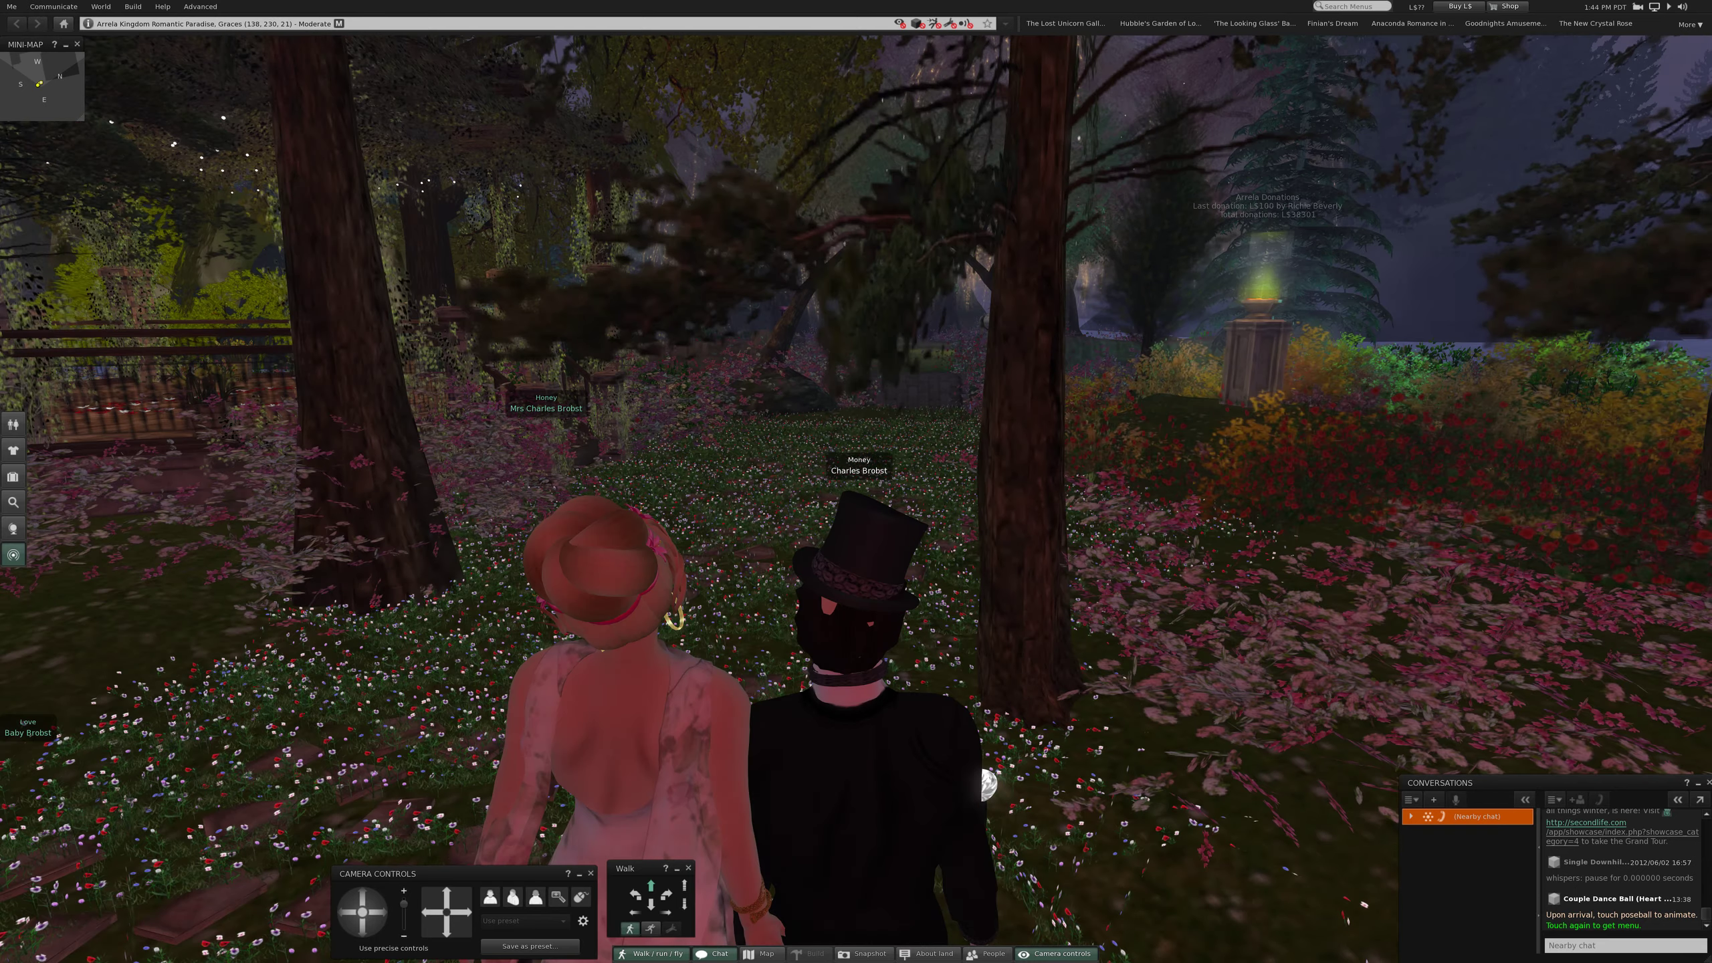
{"action": "key", "text": "Up"}
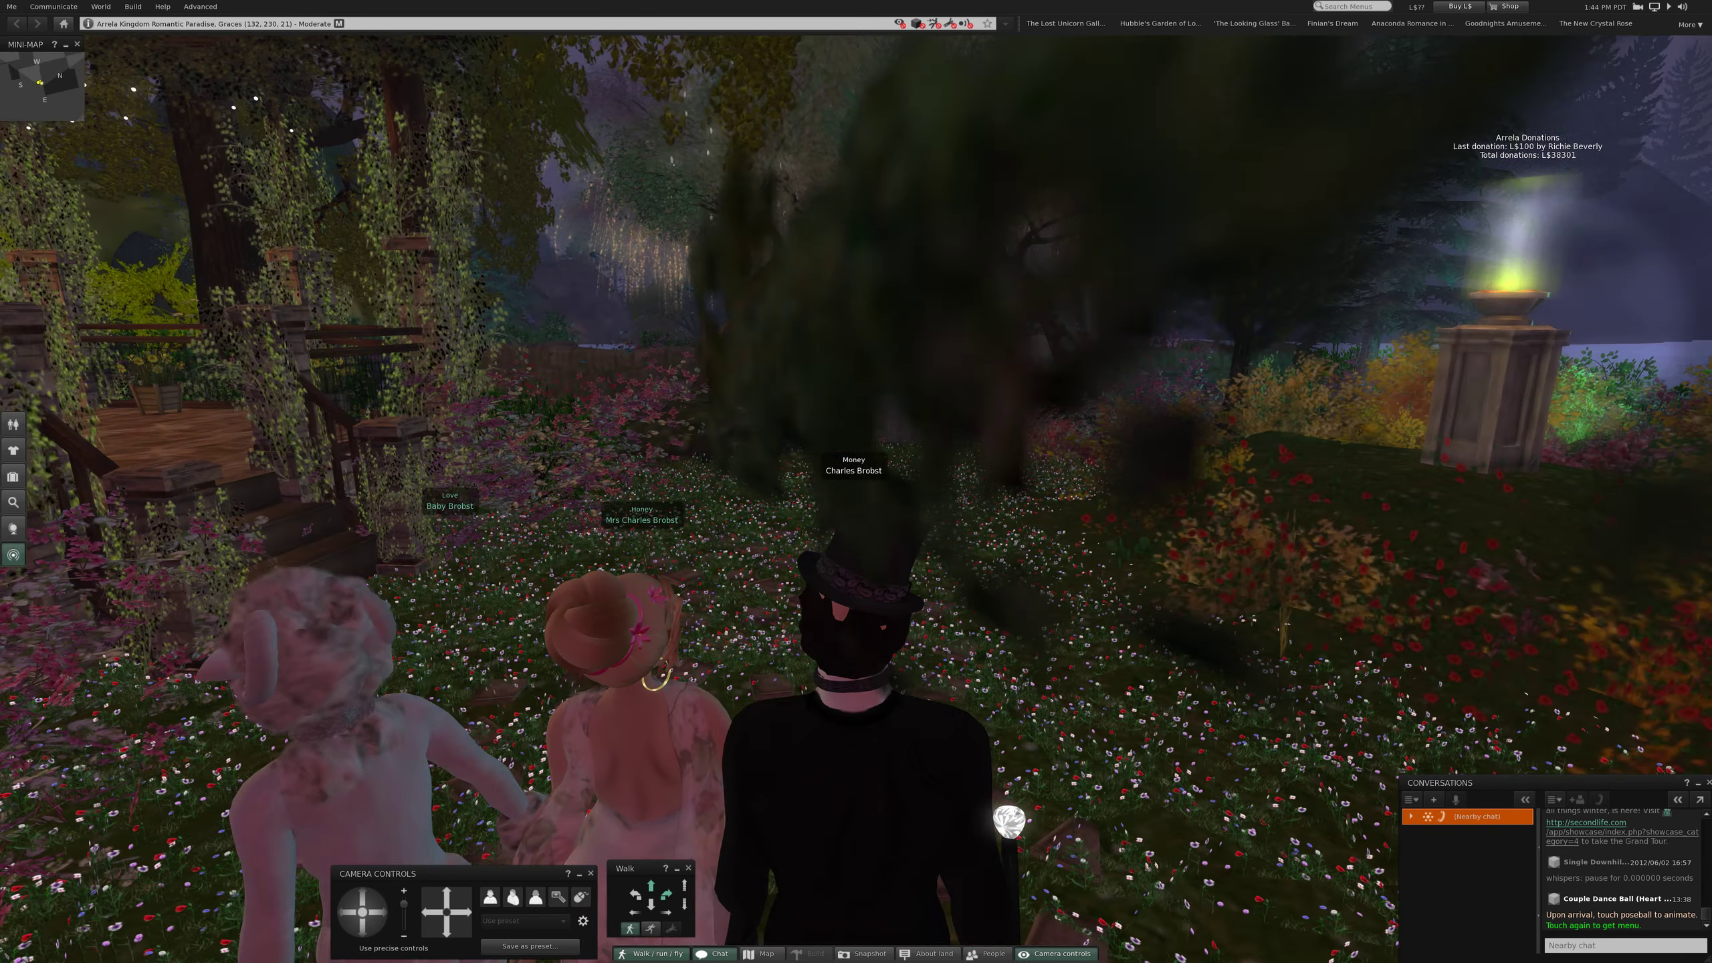
- Turn to the flaming donation box and pay it L$15 as the other amount
{"action": "key", "text": "Right"}
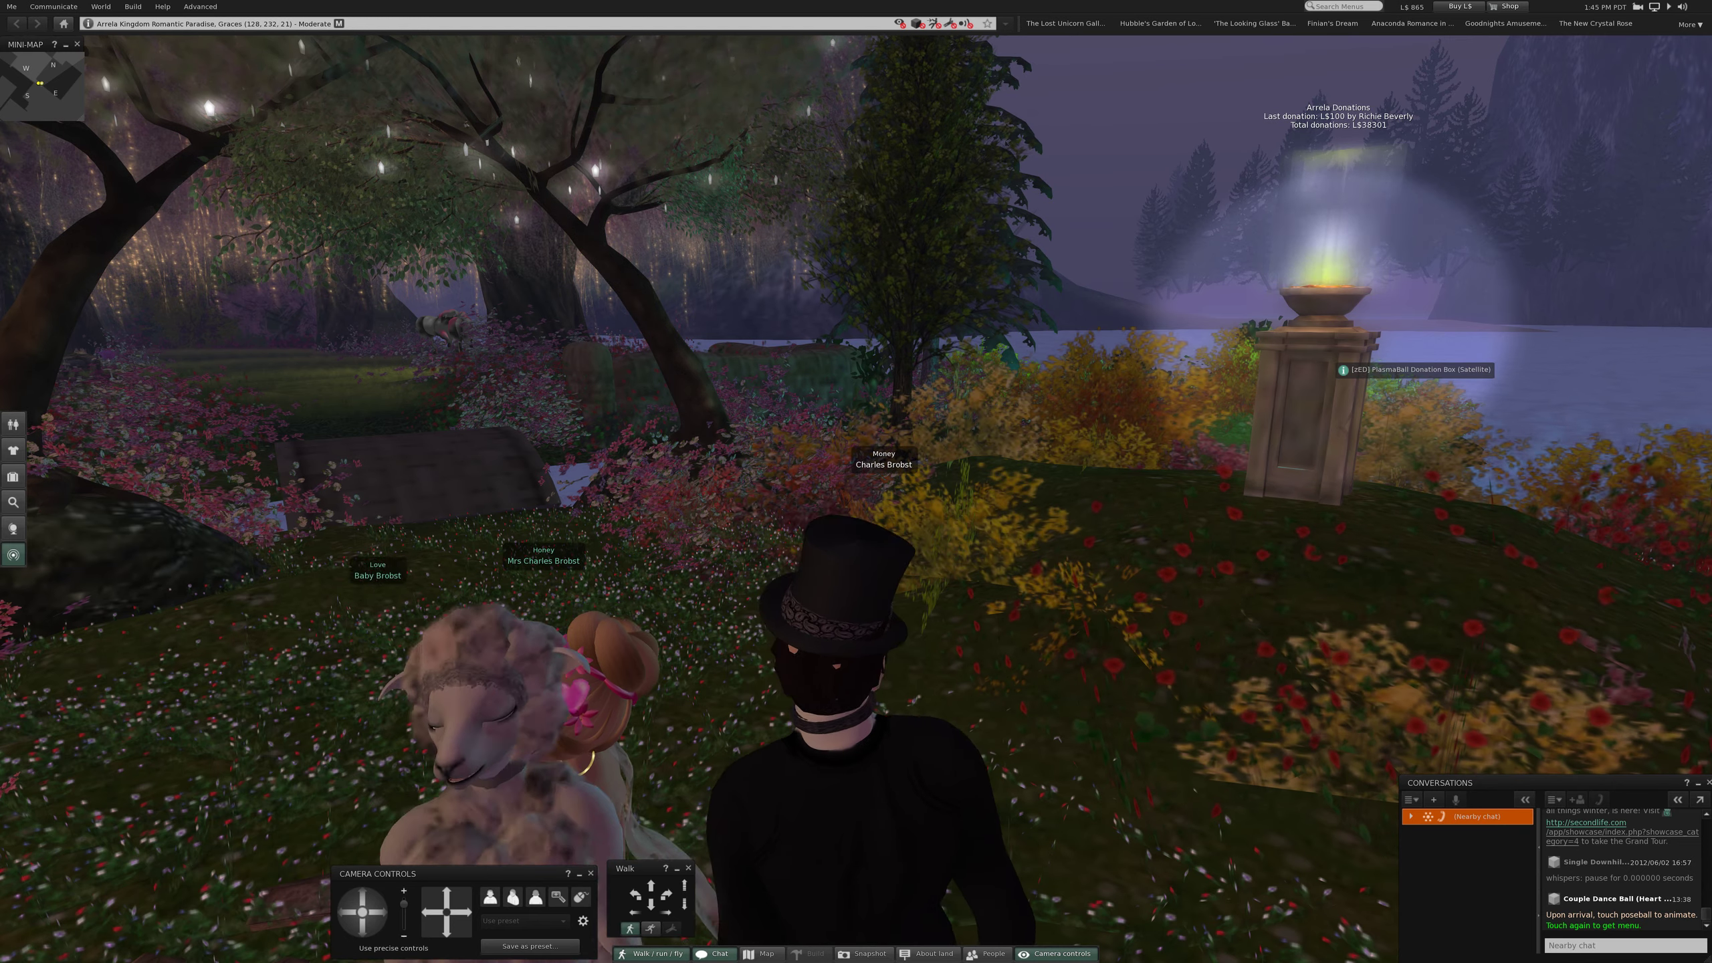
{"action": "right_click", "coordinate": [1338, 357]}
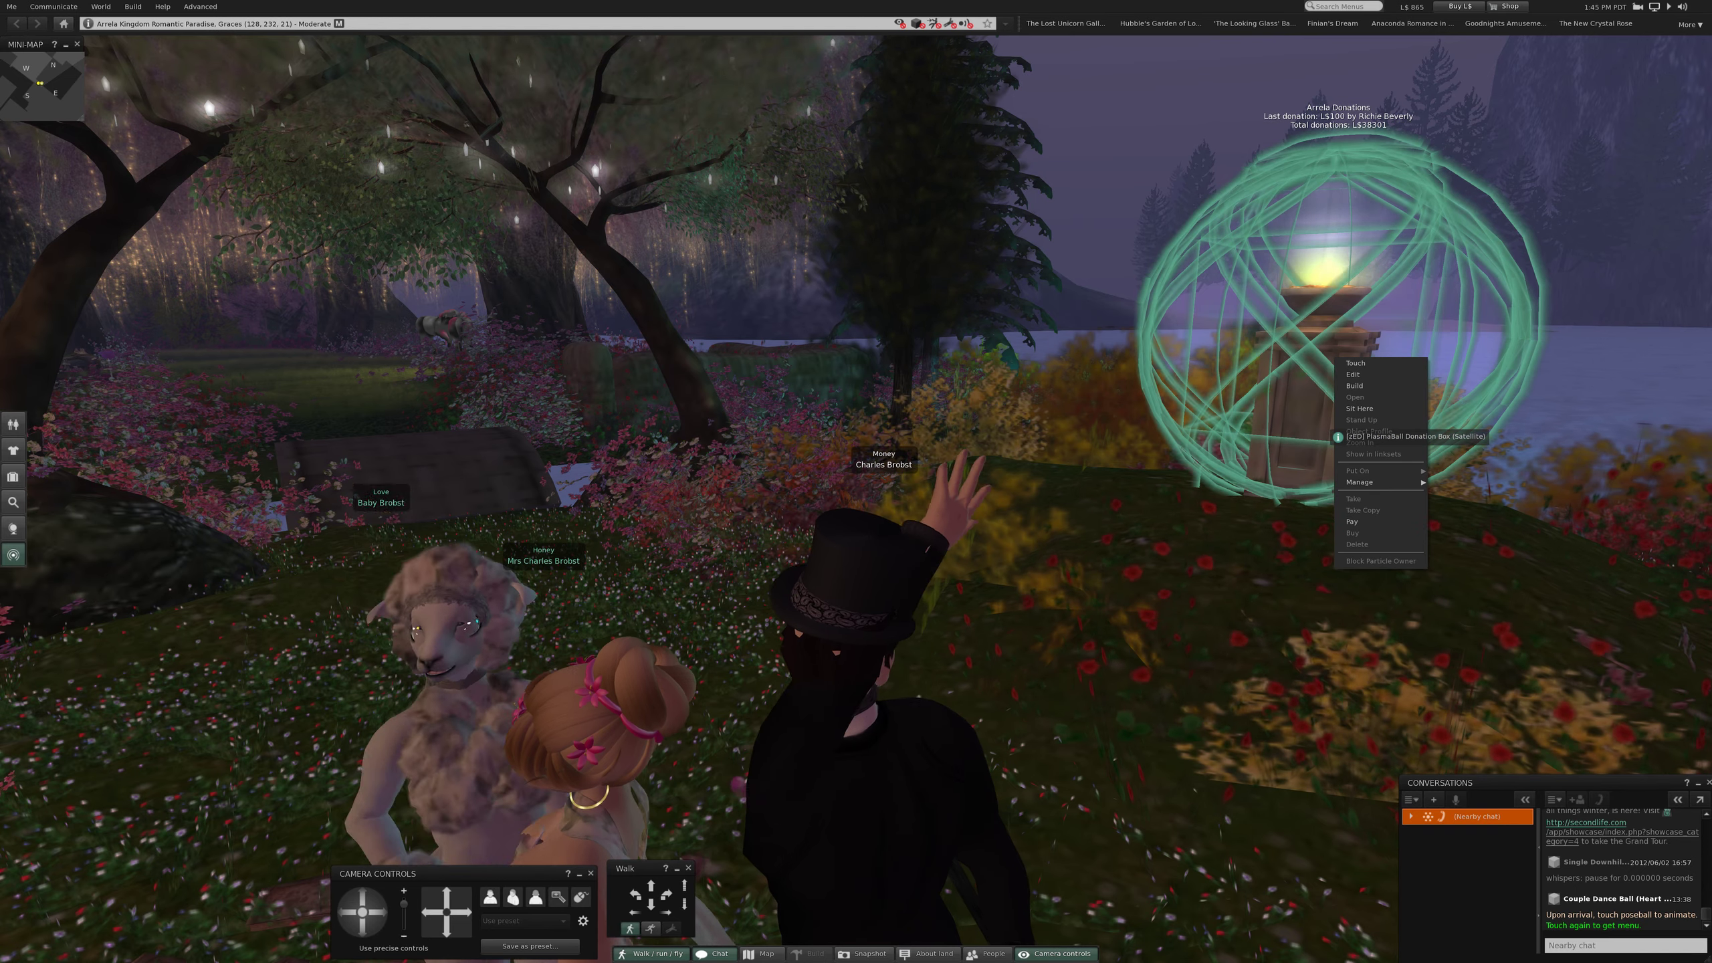
{"action": "left_click", "coordinate": [1353, 521]}
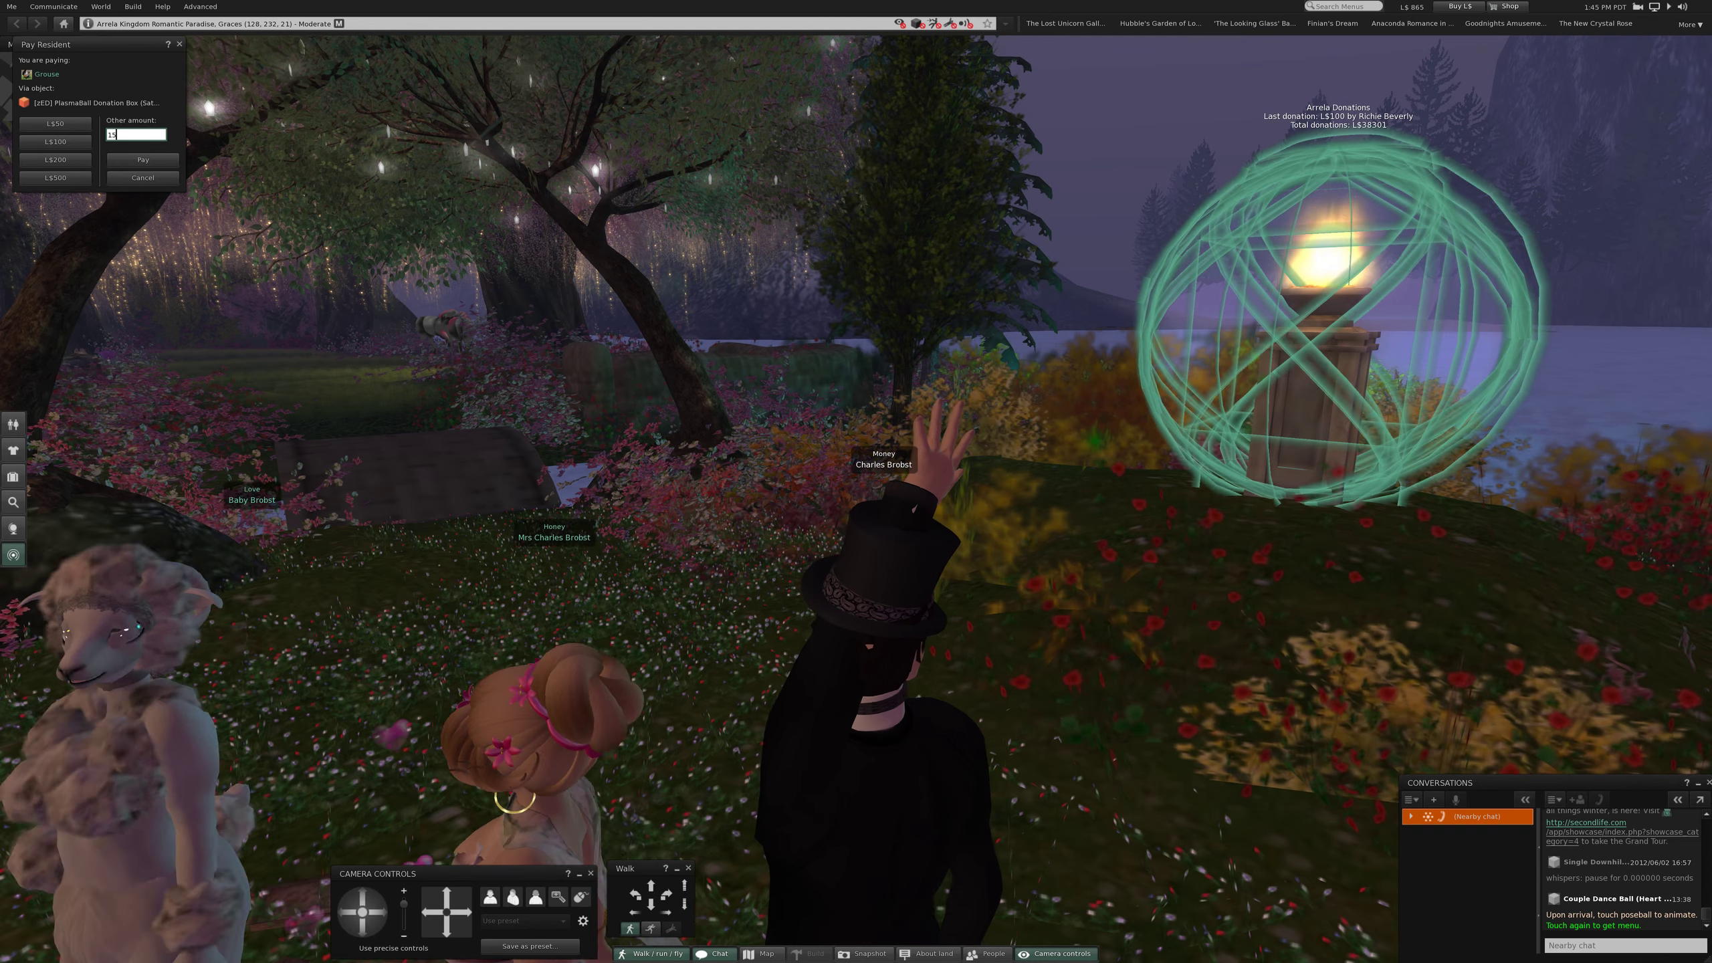
{"action": "type", "text": "15"}
{"action": "key", "text": "BackSpace"}
{"action": "key", "text": "Return"}
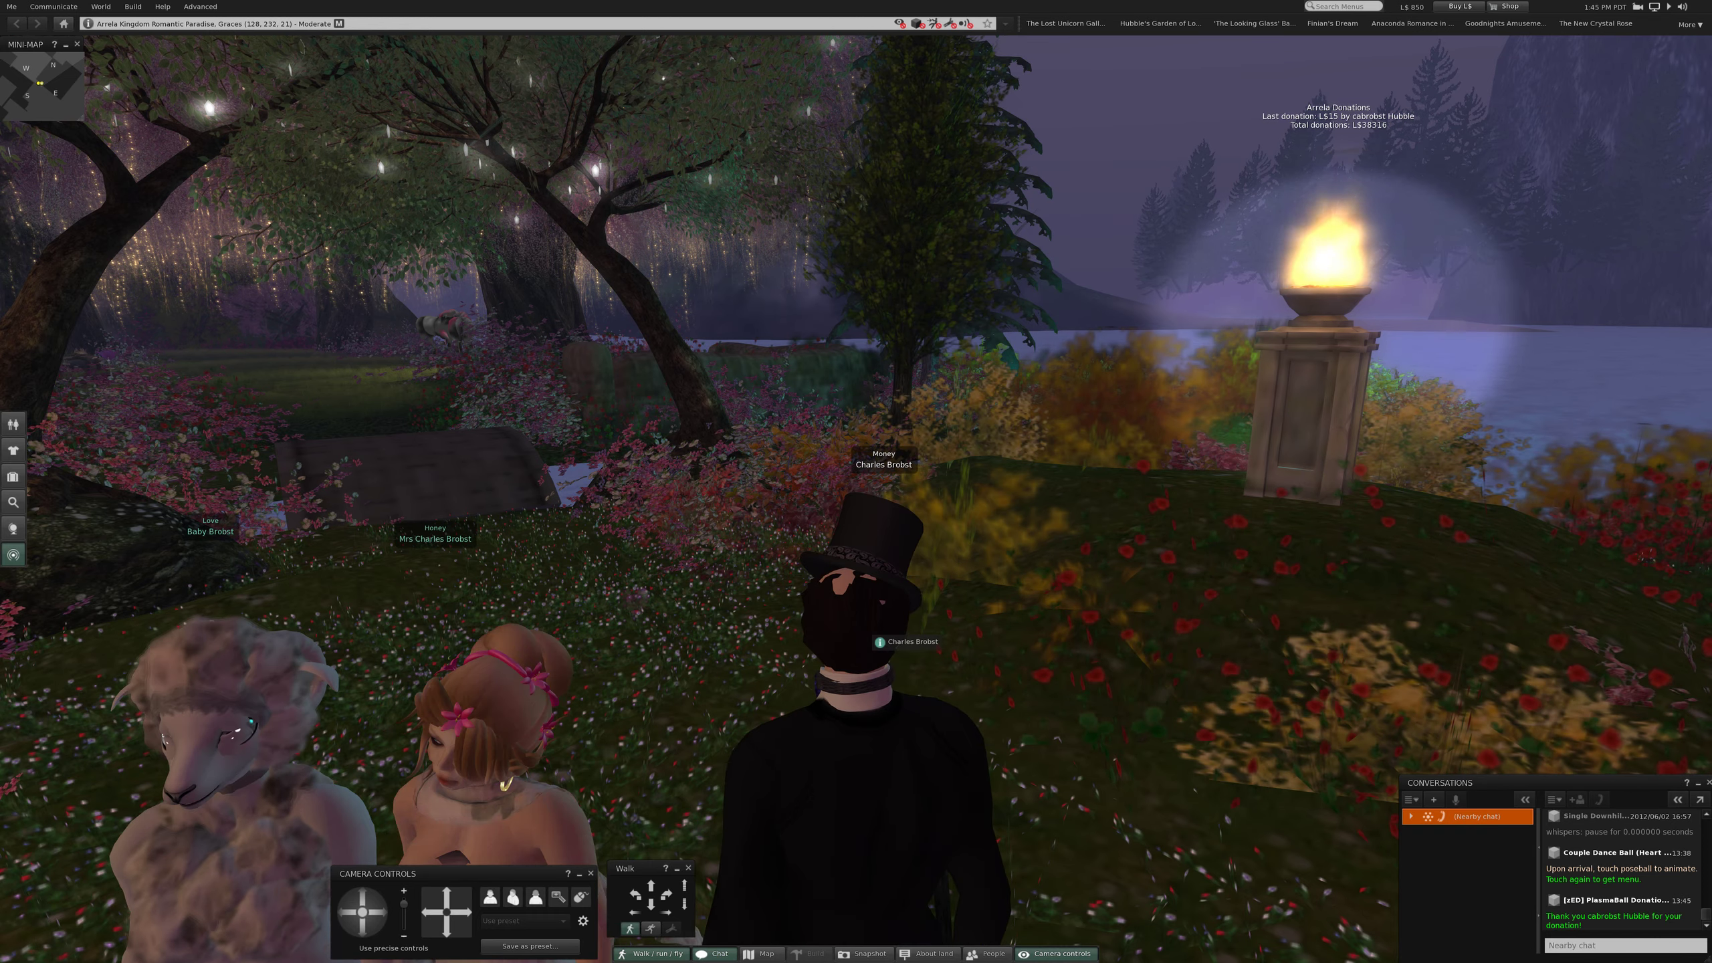
- Swing the view toward the vine-covered gazebo and pull the camera back
{"action": "key", "text": "Left"}
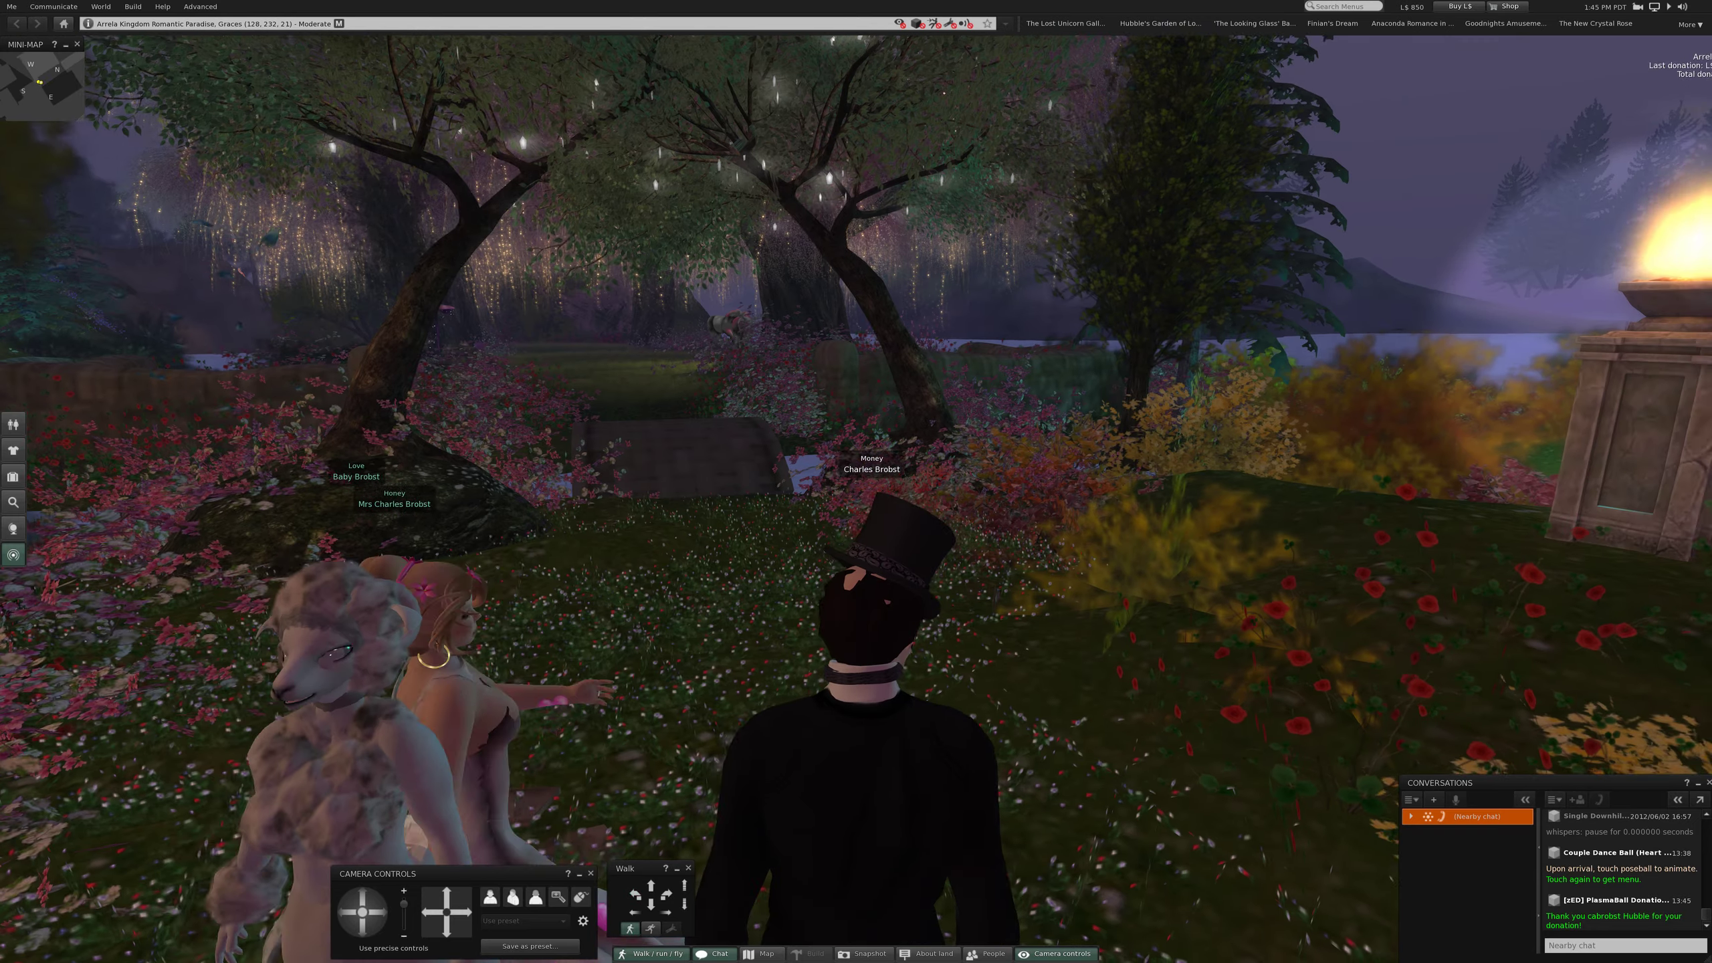
{"action": "key", "text": "Escape"}
{"action": "key", "text": "Left"}
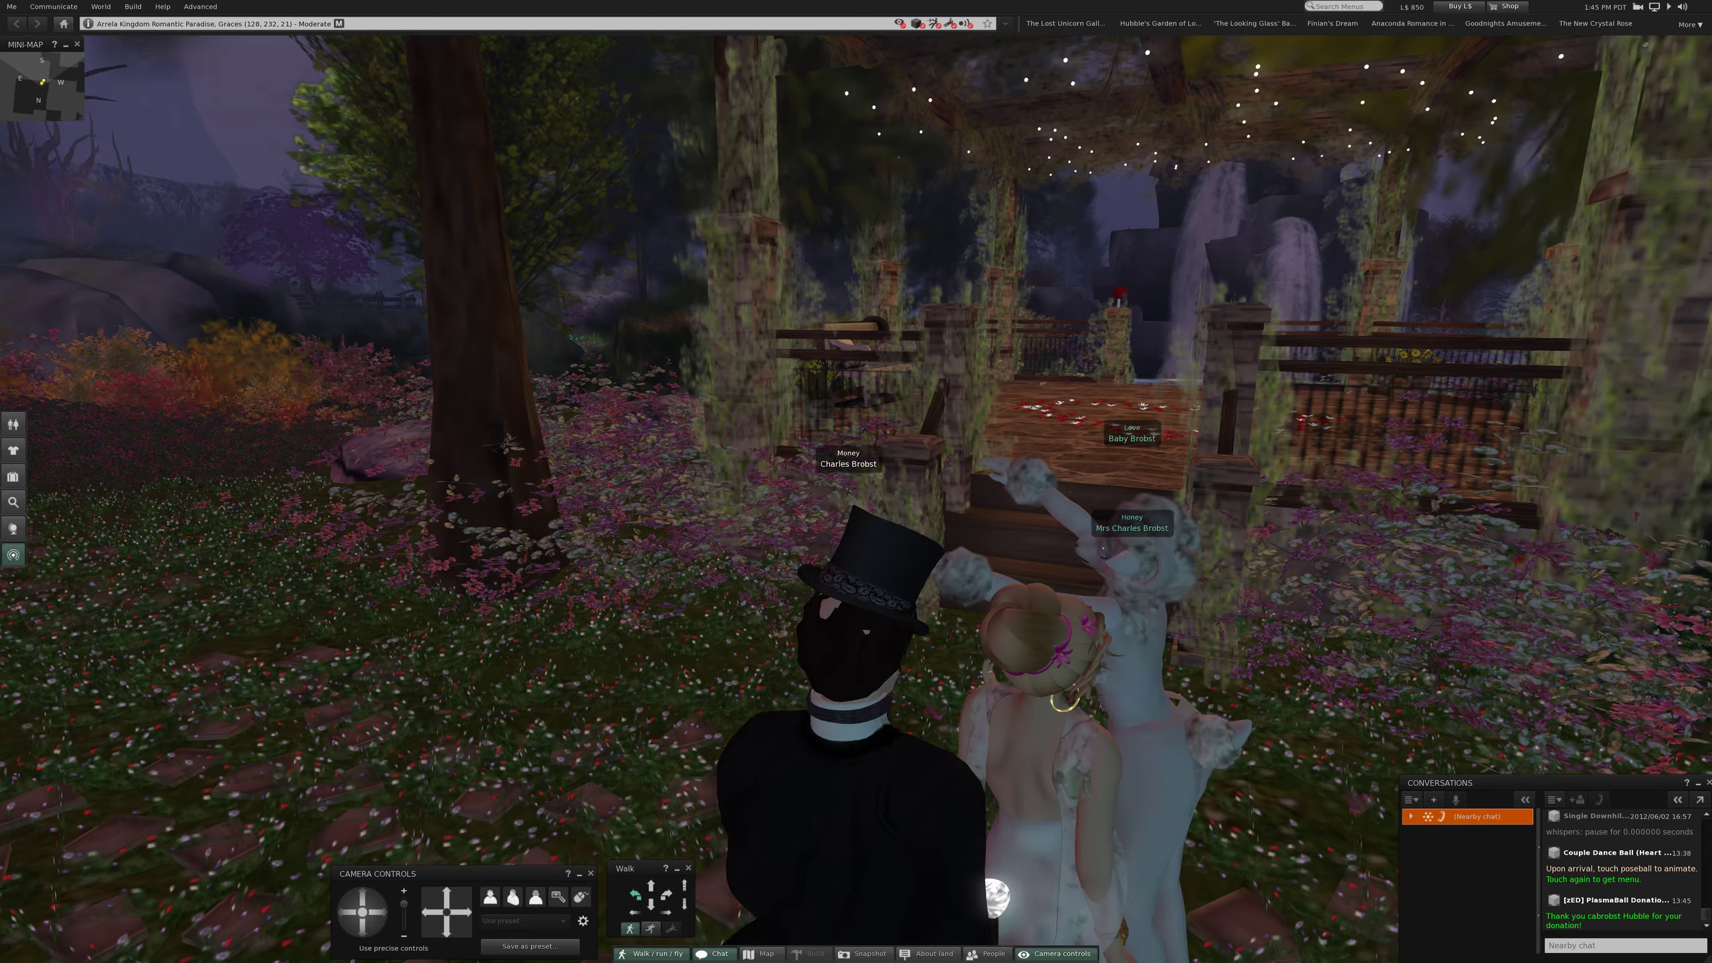
{"action": "key", "text": "Left"}
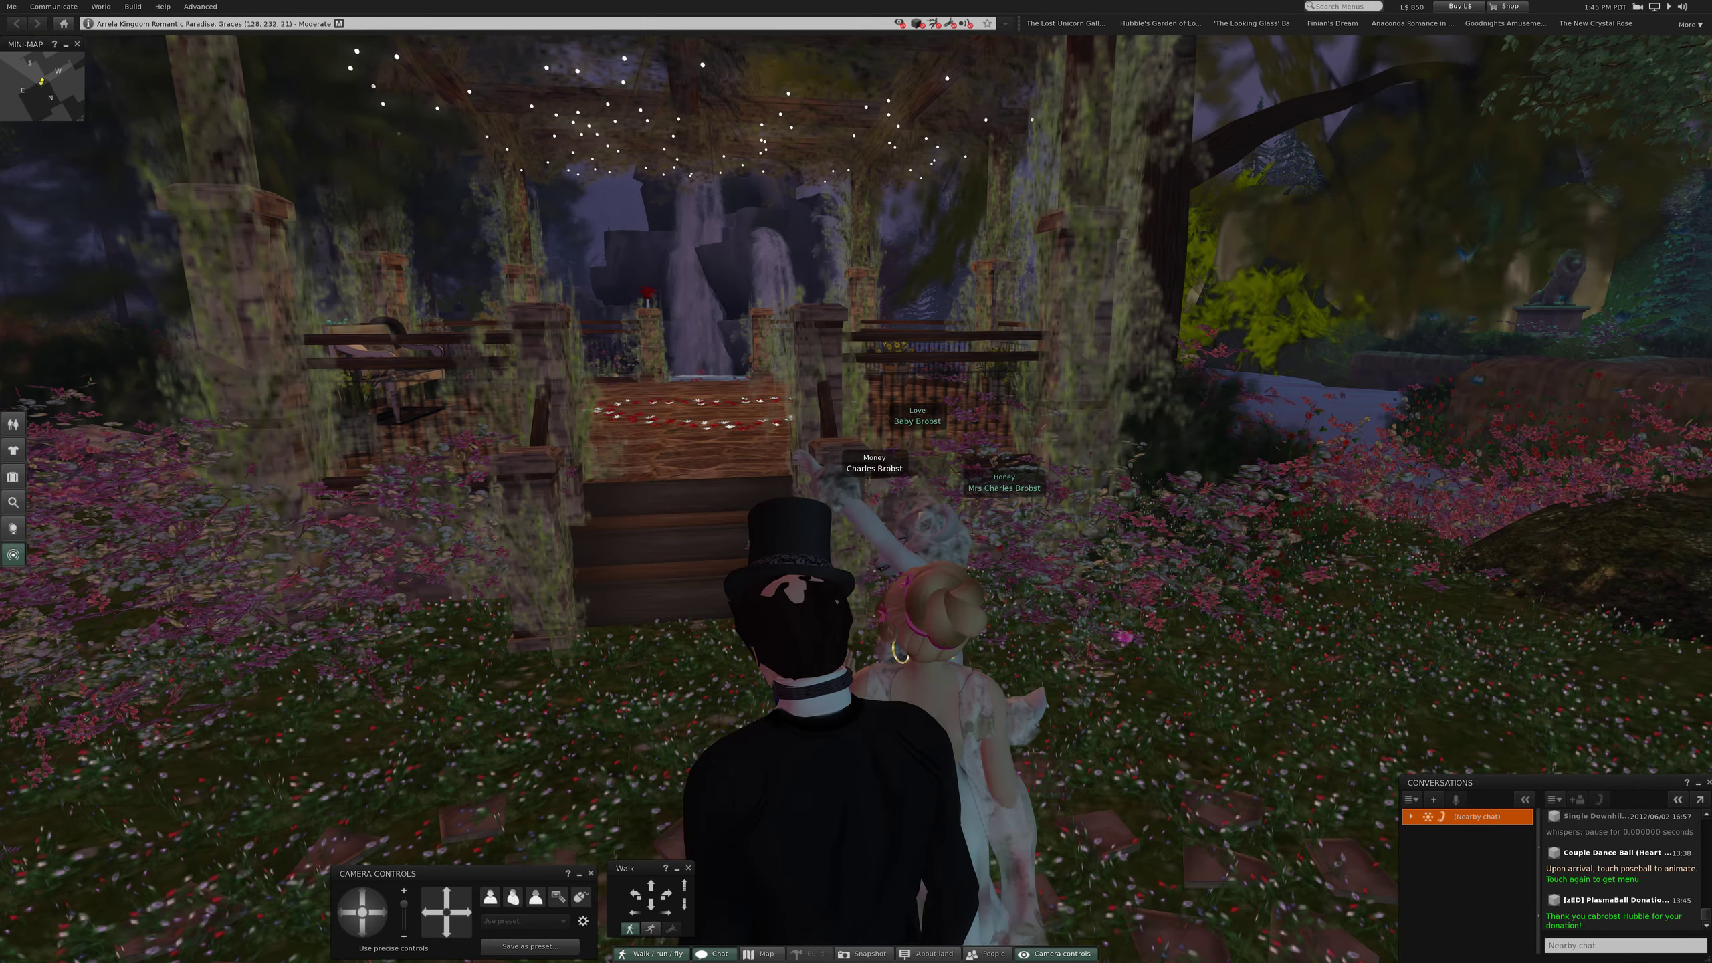
{"action": "key", "text": "Left"}
{"action": "key", "text": "Down"}
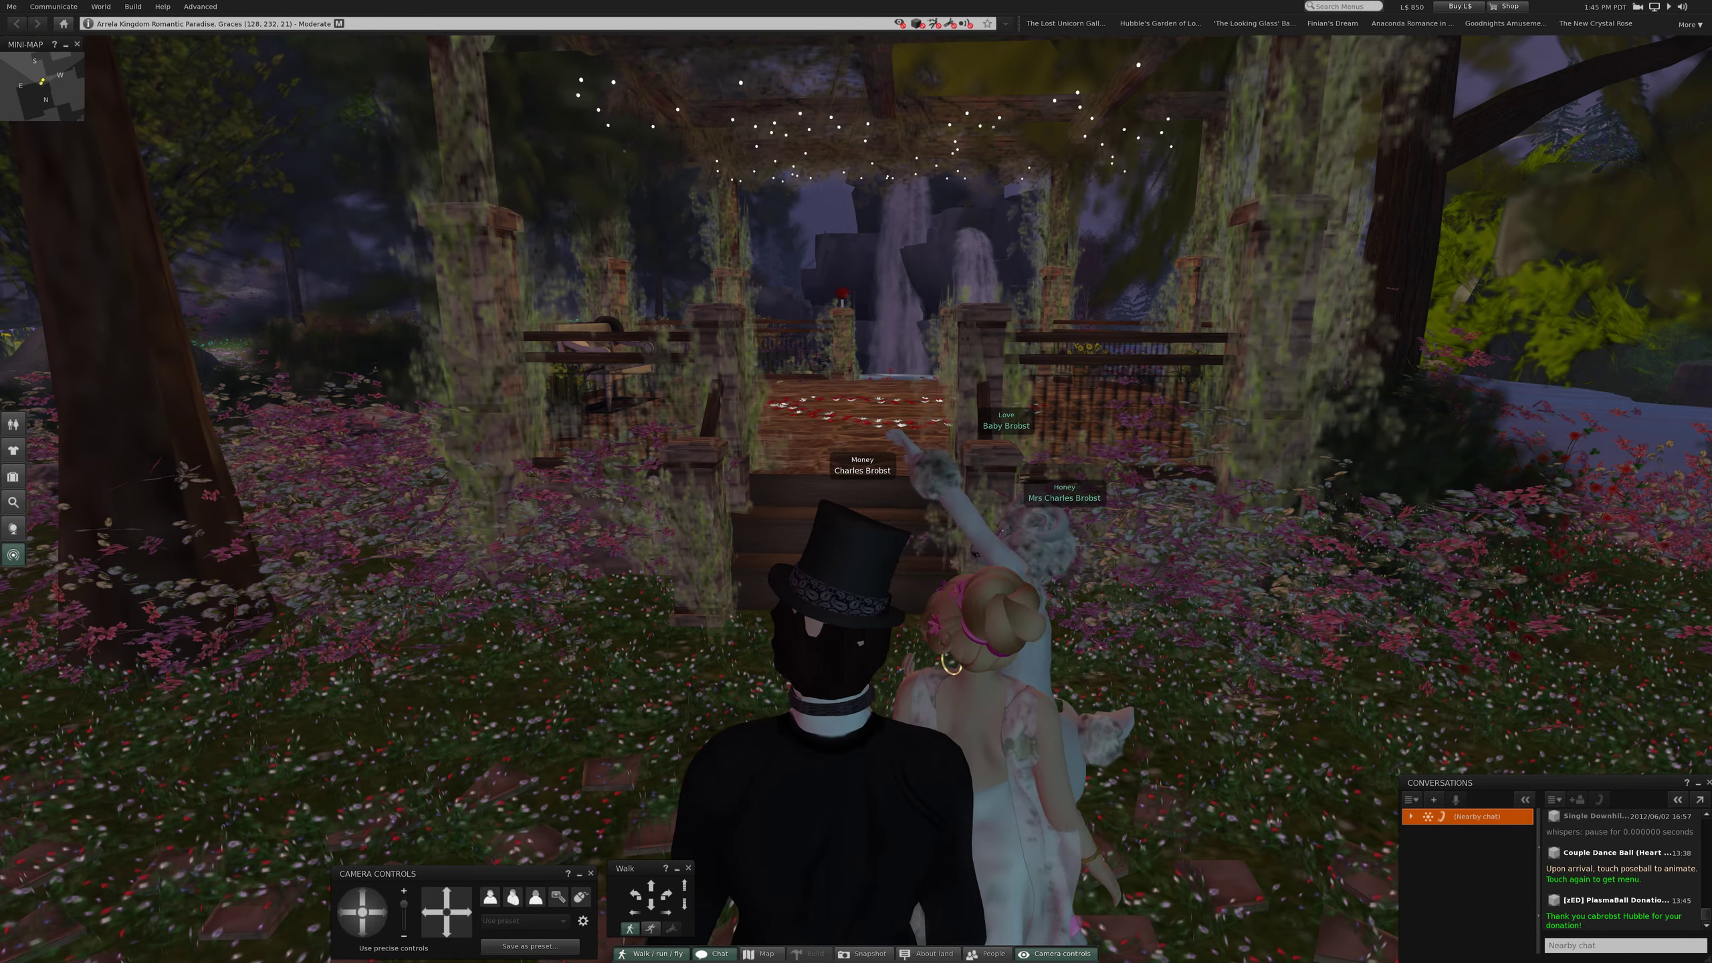
{"action": "key", "text": "Down"}
- Climb the gazebo stairs, adjust the heading, and walk into the gazebo
{"action": "key", "text": "Up"}
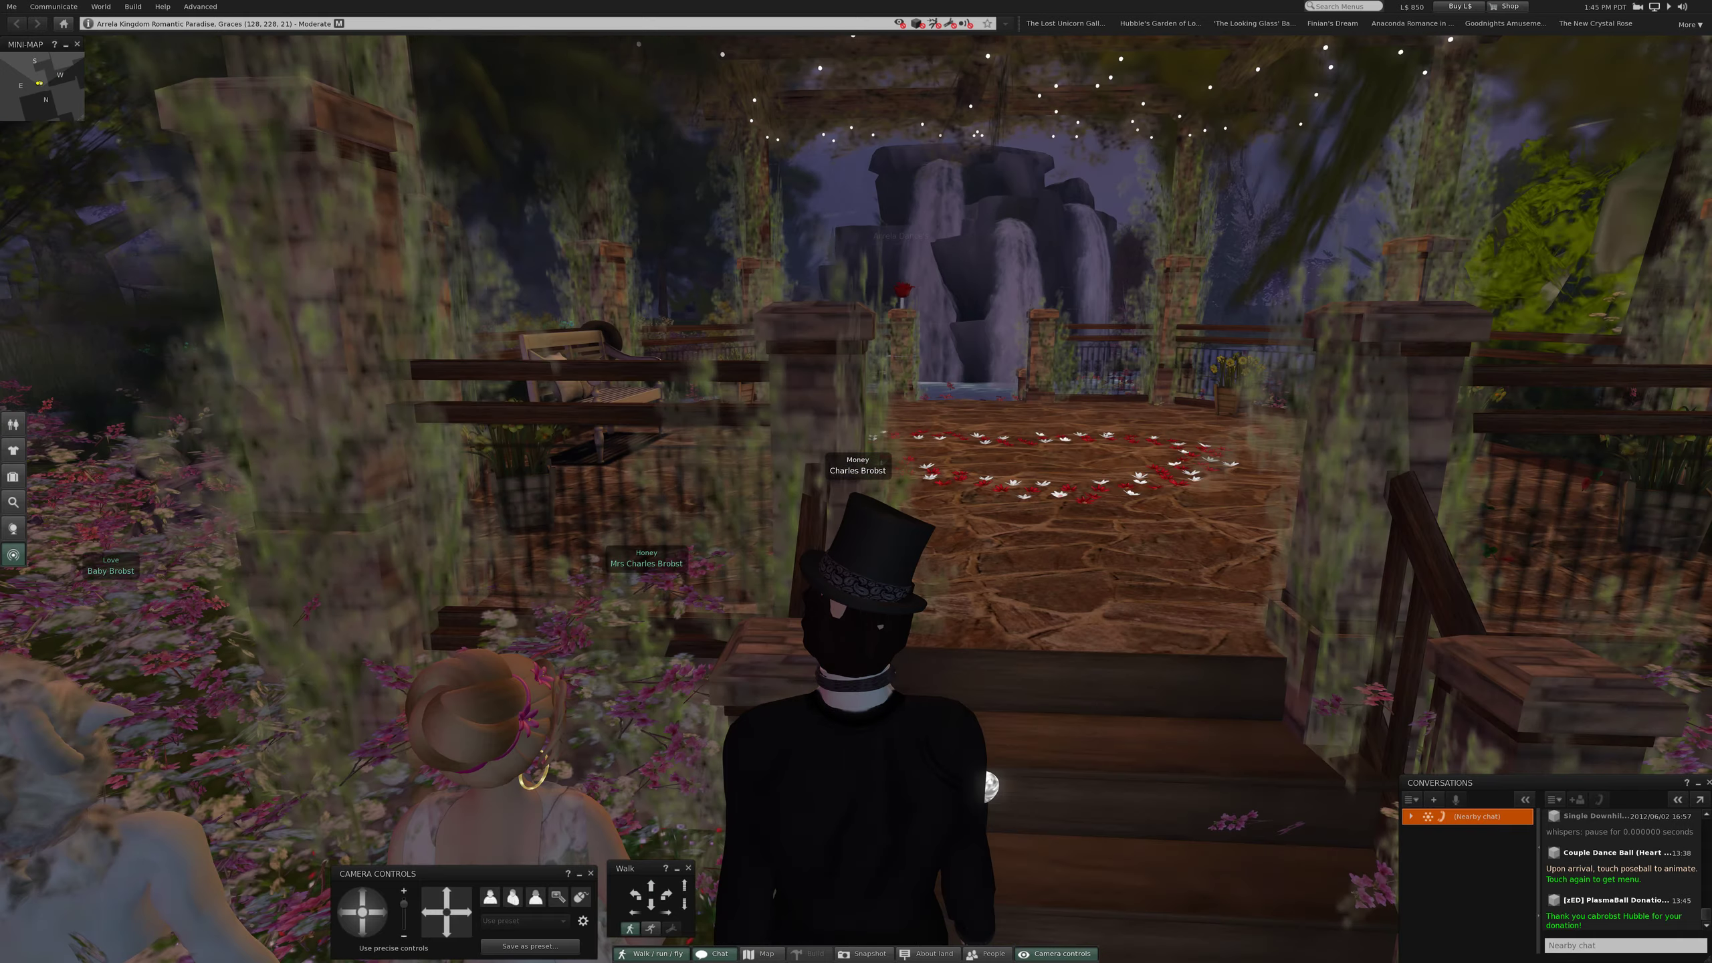
{"action": "key", "text": "Down"}
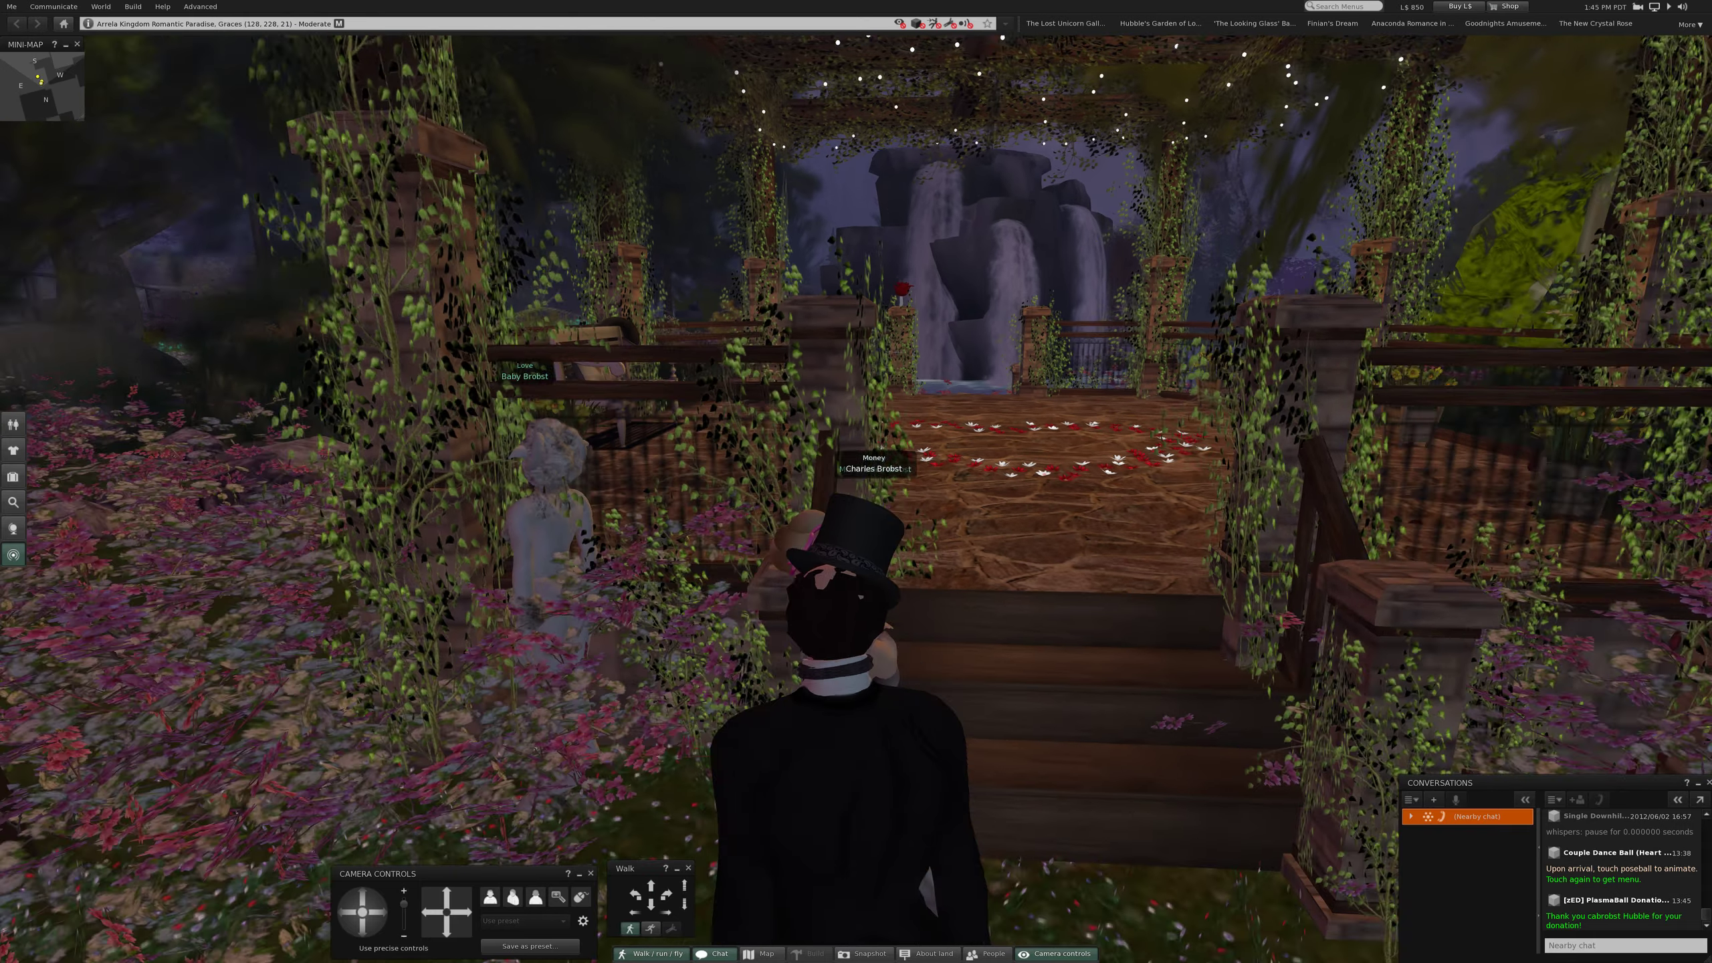
{"action": "key", "text": "Left"}
{"action": "key", "text": "Right"}
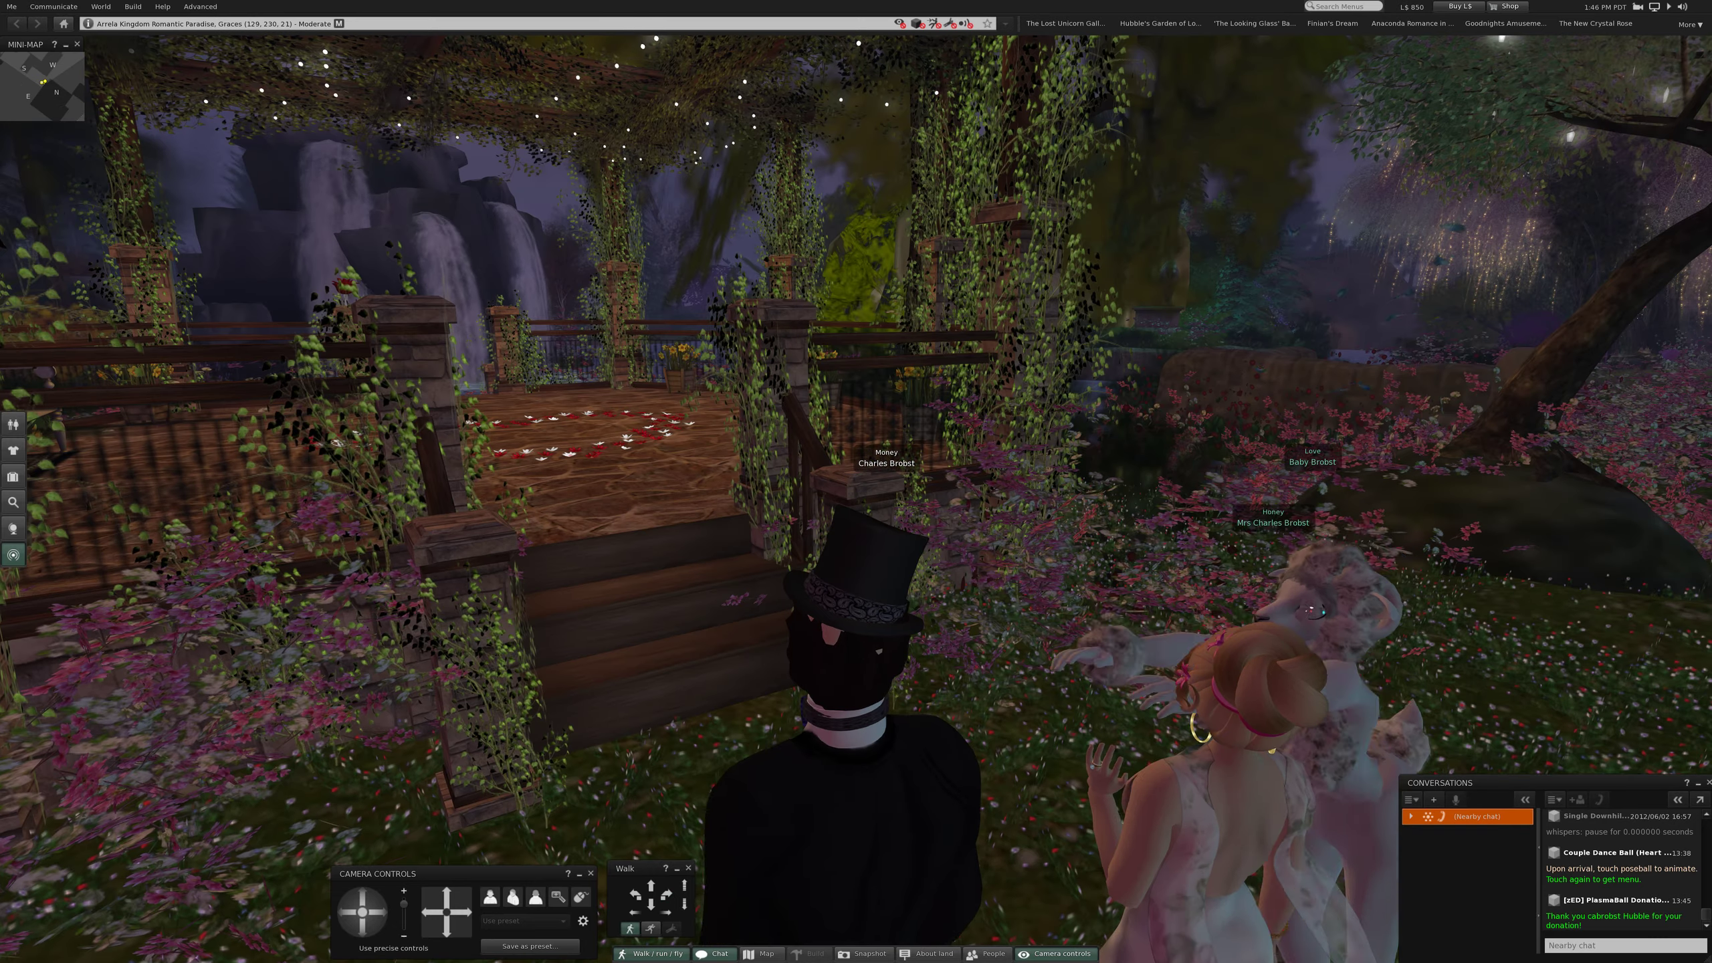
{"action": "key", "text": "Right"}
{"action": "key", "text": "Left"}
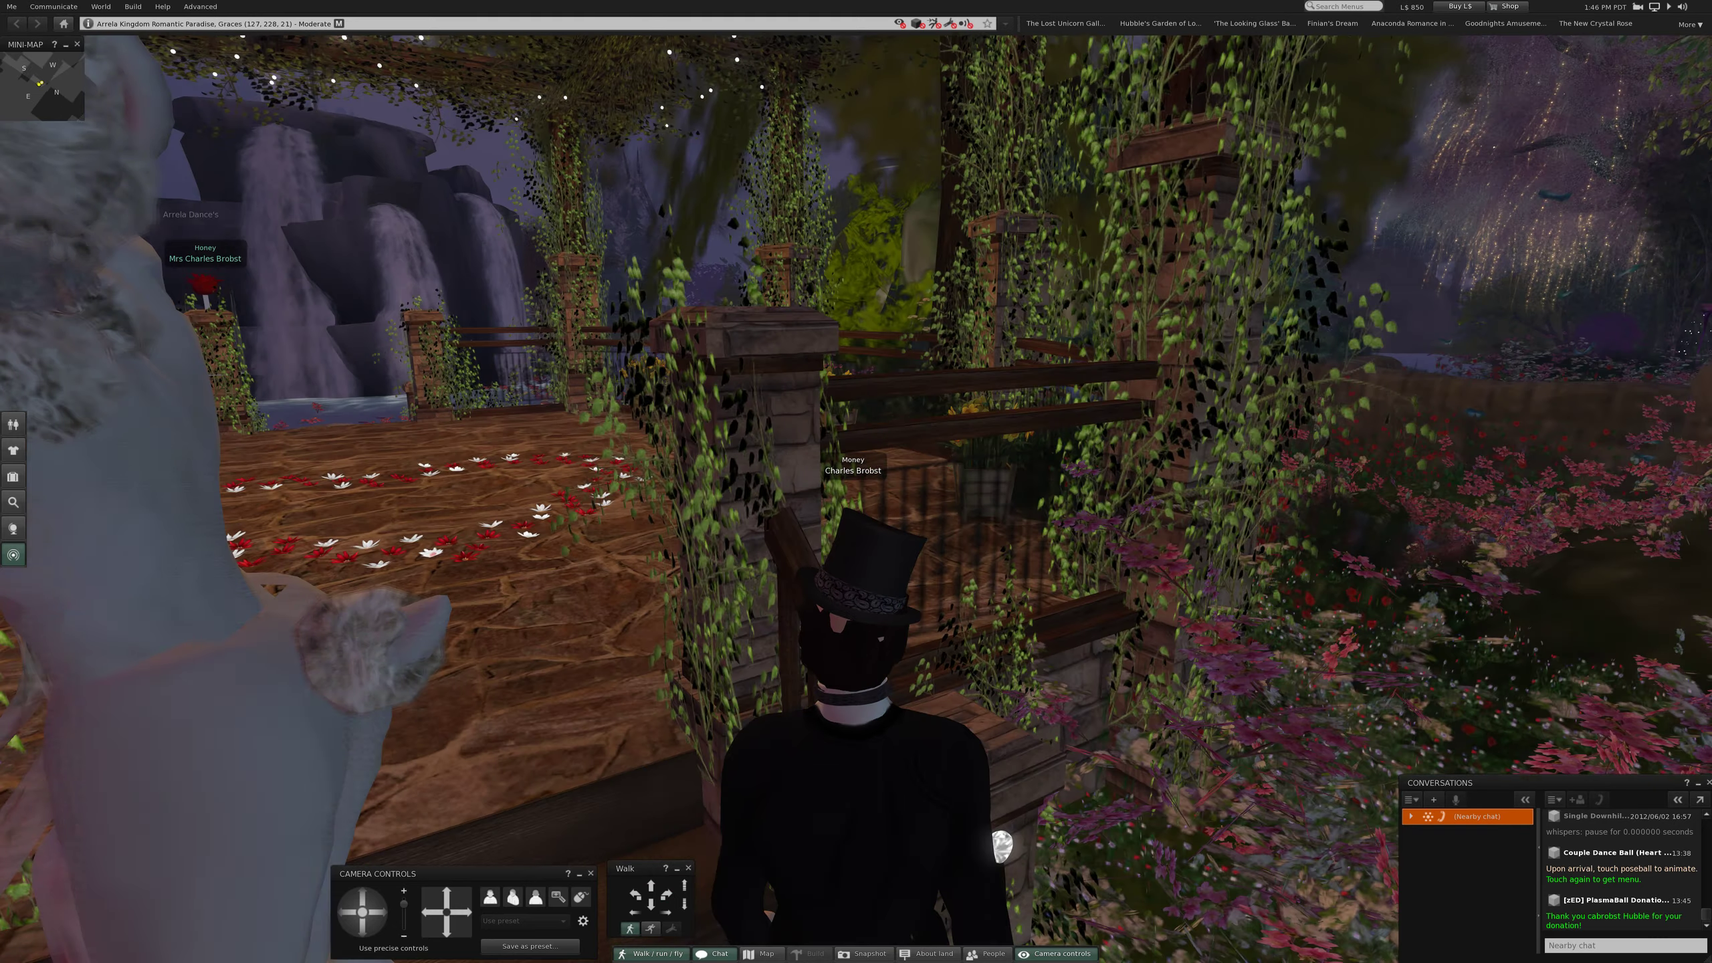
{"action": "key", "text": "Left"}
{"action": "key", "text": "Left"}
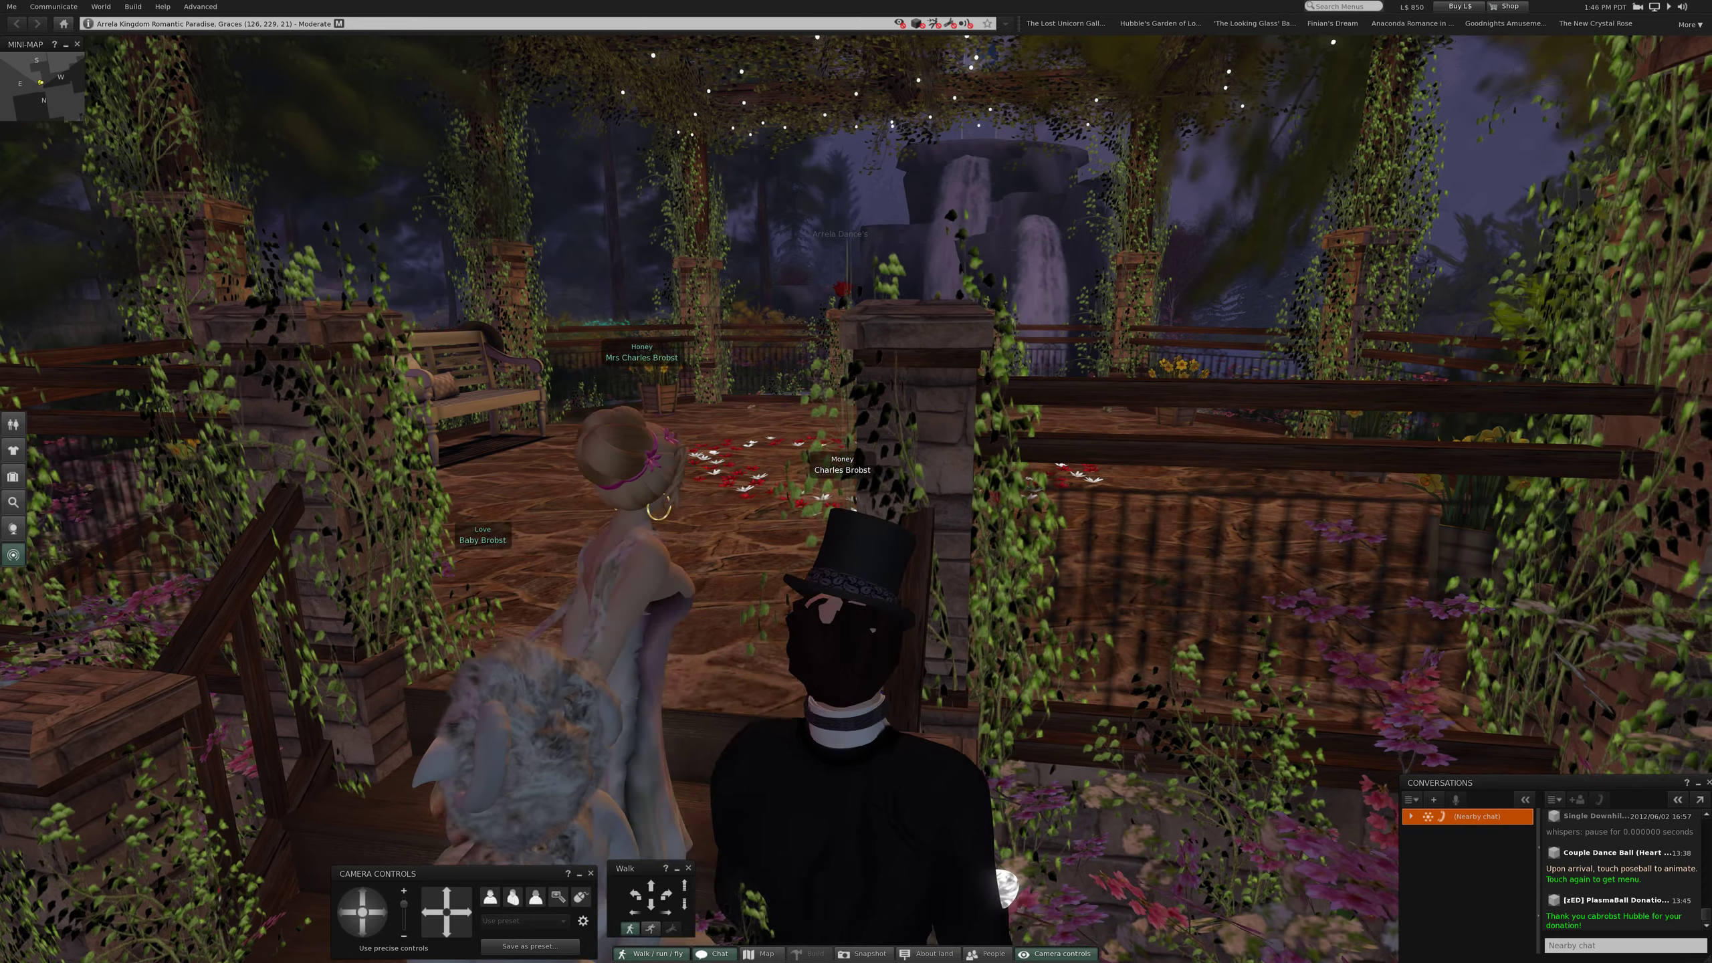
{"action": "key", "text": "Up"}
{"action": "key", "text": "Up"}
{"action": "key", "text": "Left"}
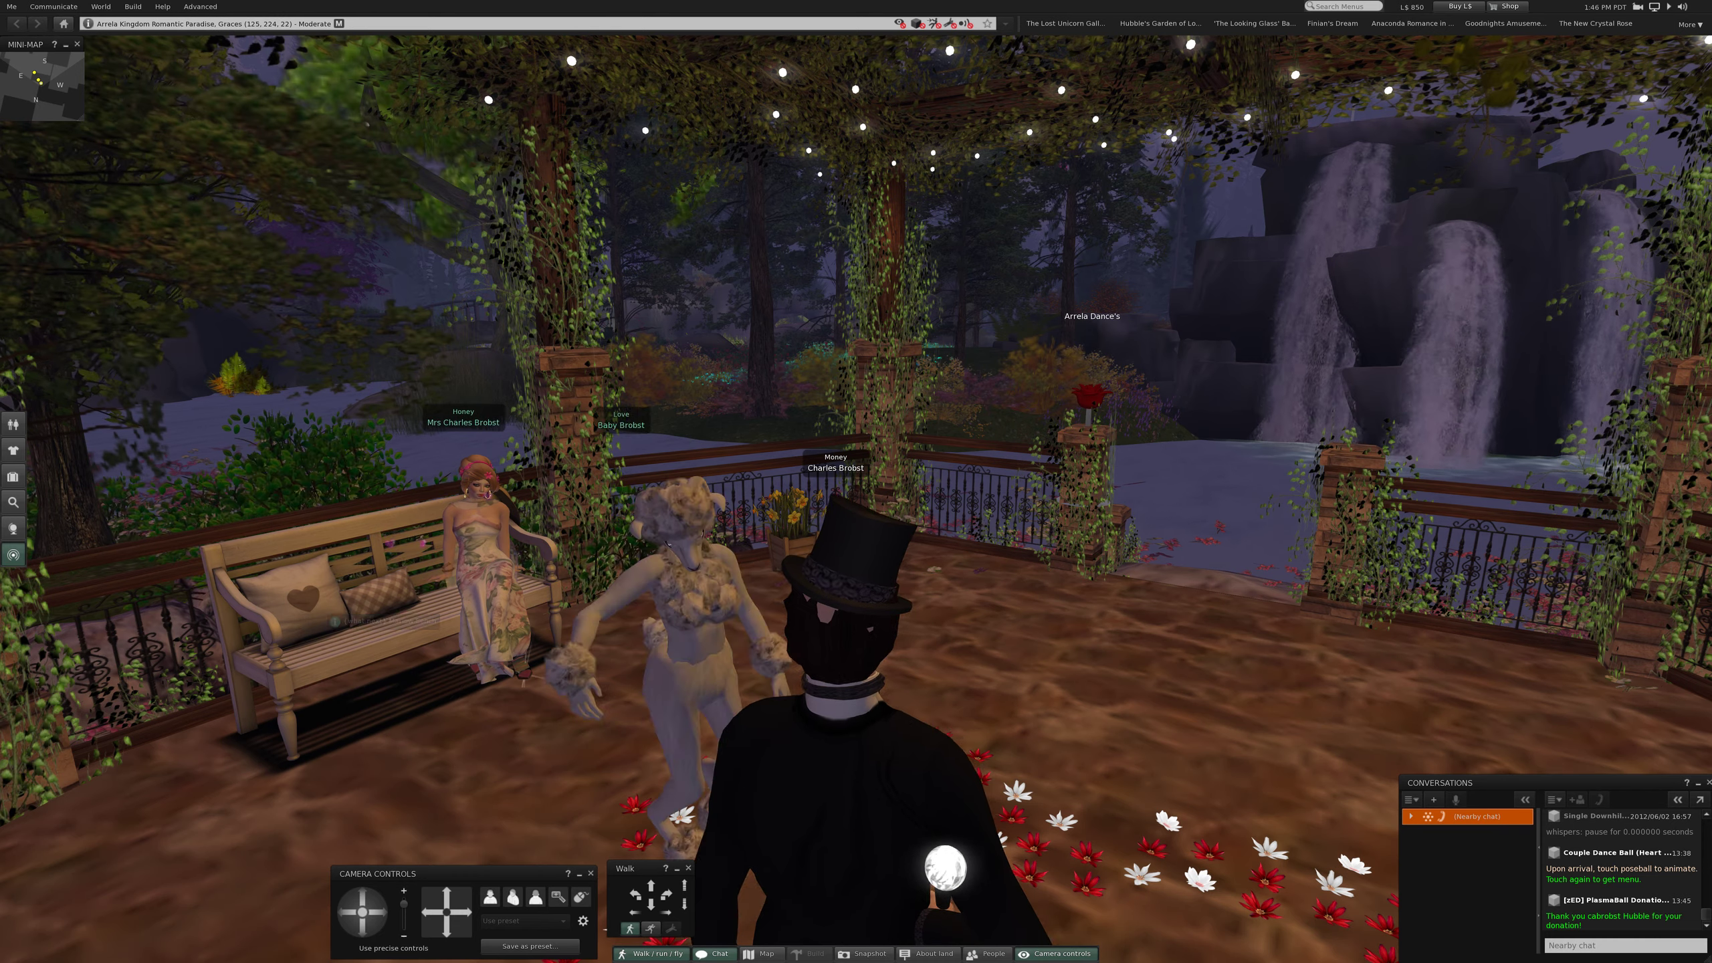
- Sit on the Marlow Bench beside the woman using Sit Here
{"action": "right_click", "coordinate": [326, 615]}
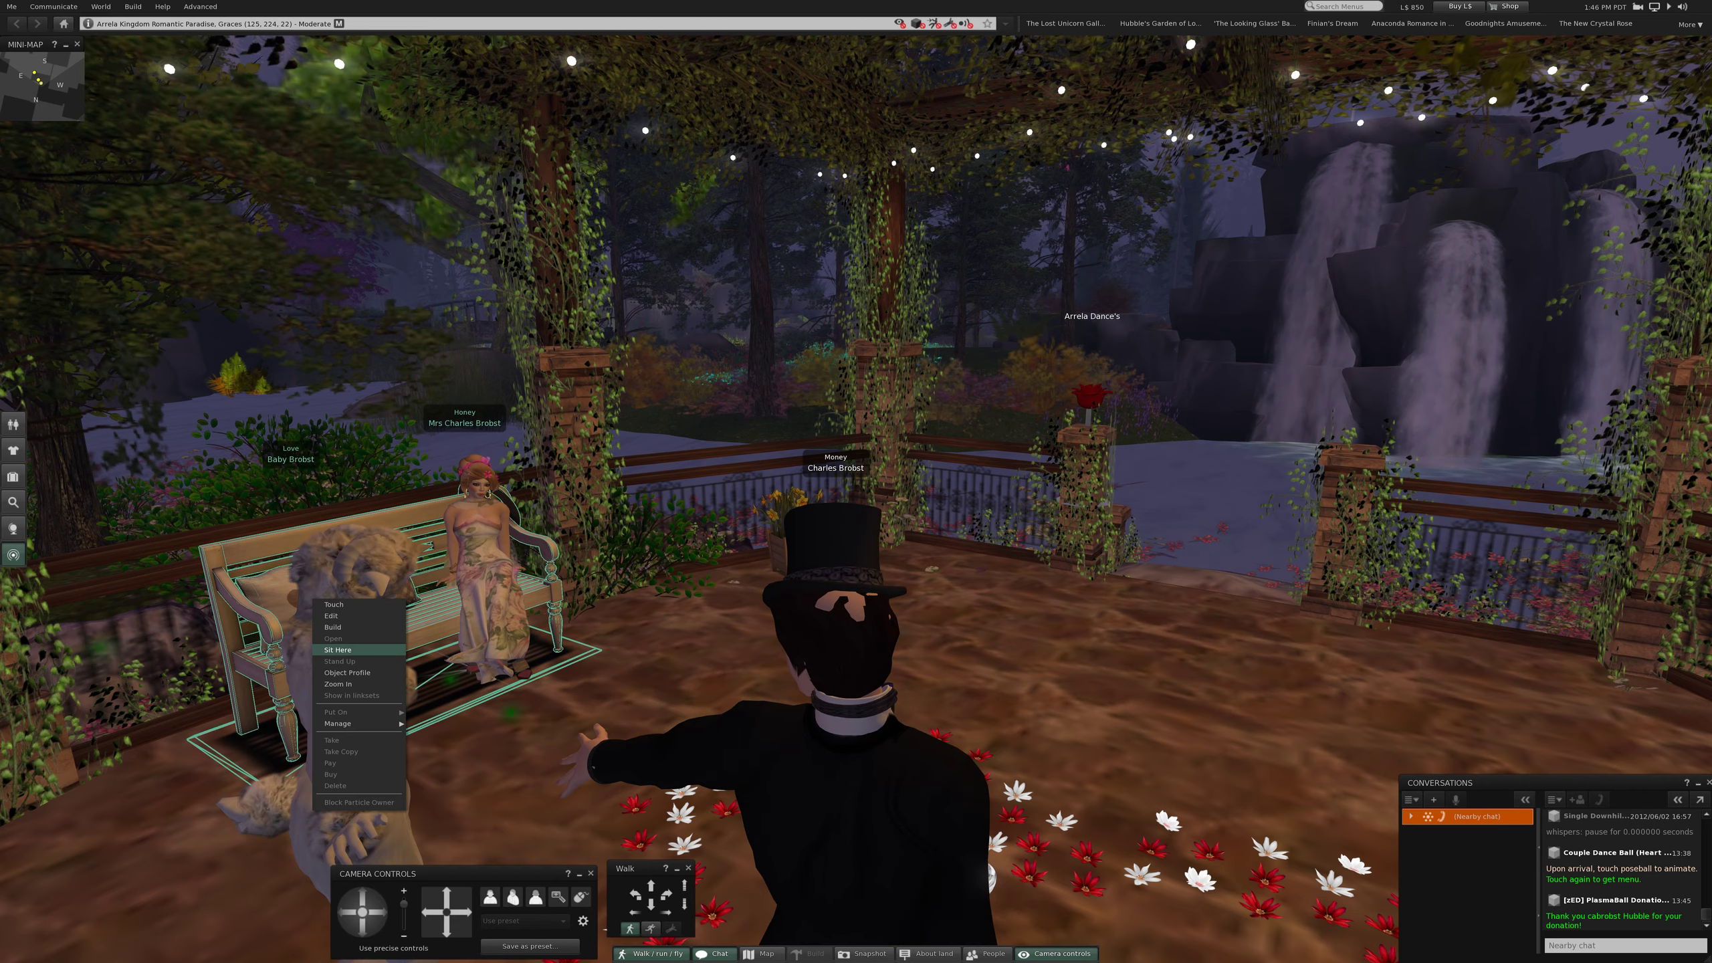
{"action": "left_click", "coordinate": [337, 650]}
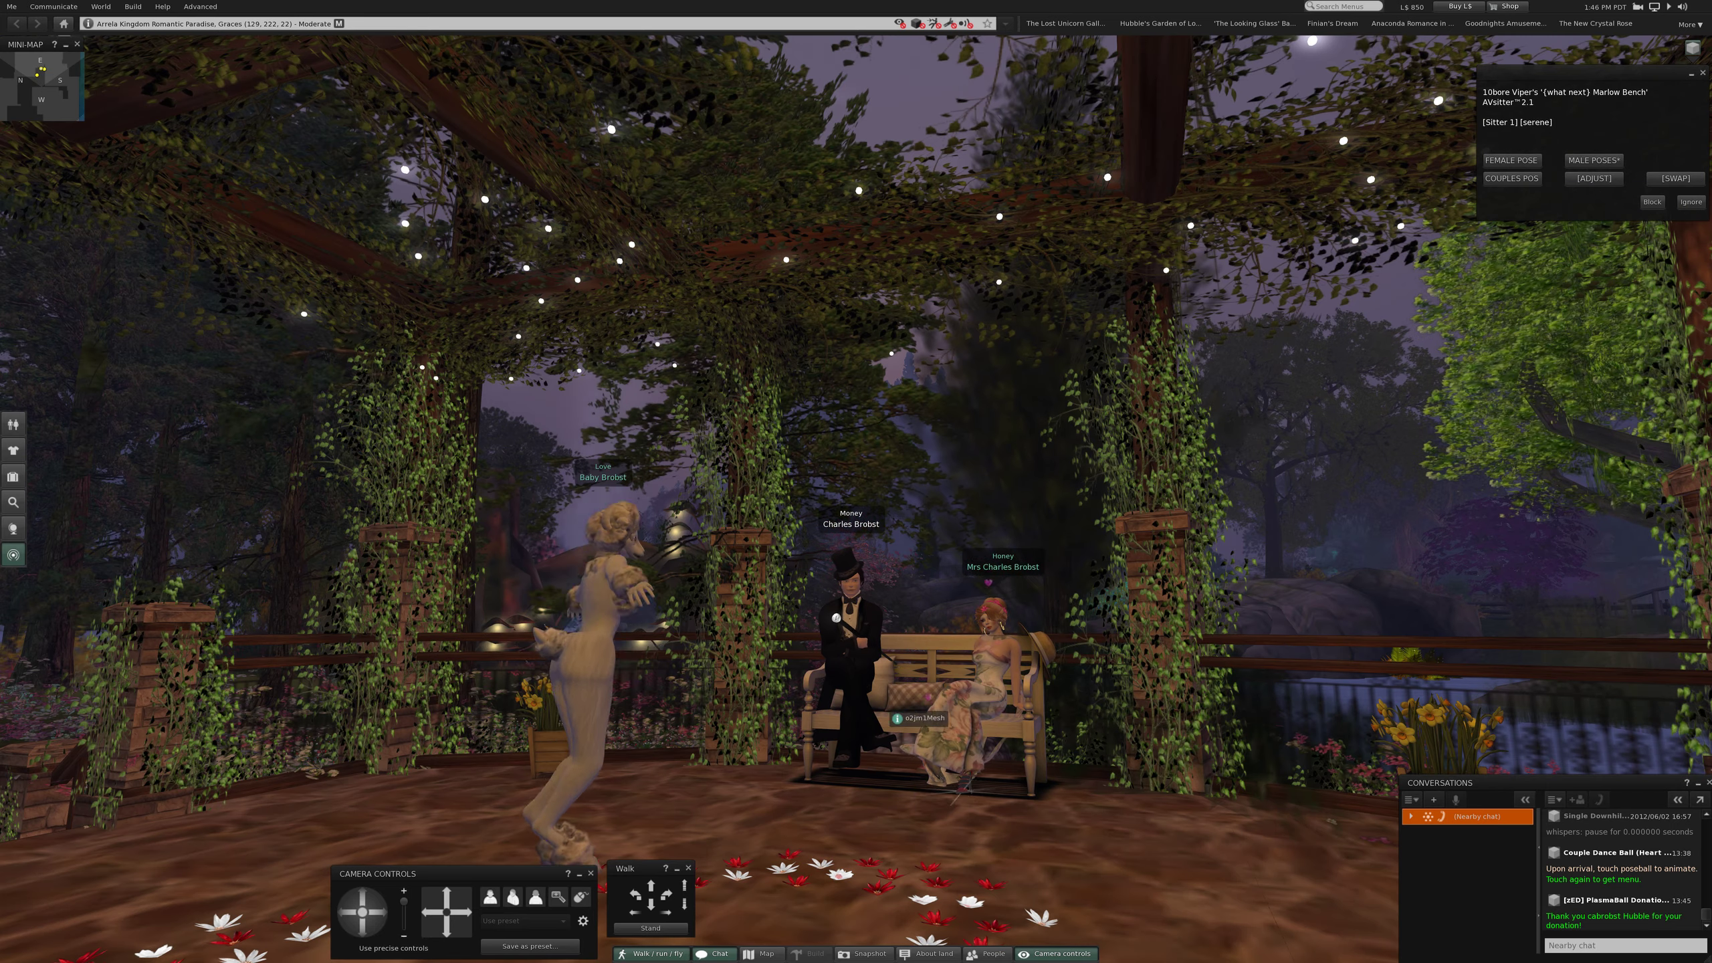
{"action": "scroll", "coordinate": [902, 709], "scroll_direction": "up", "scroll_amount": 3}
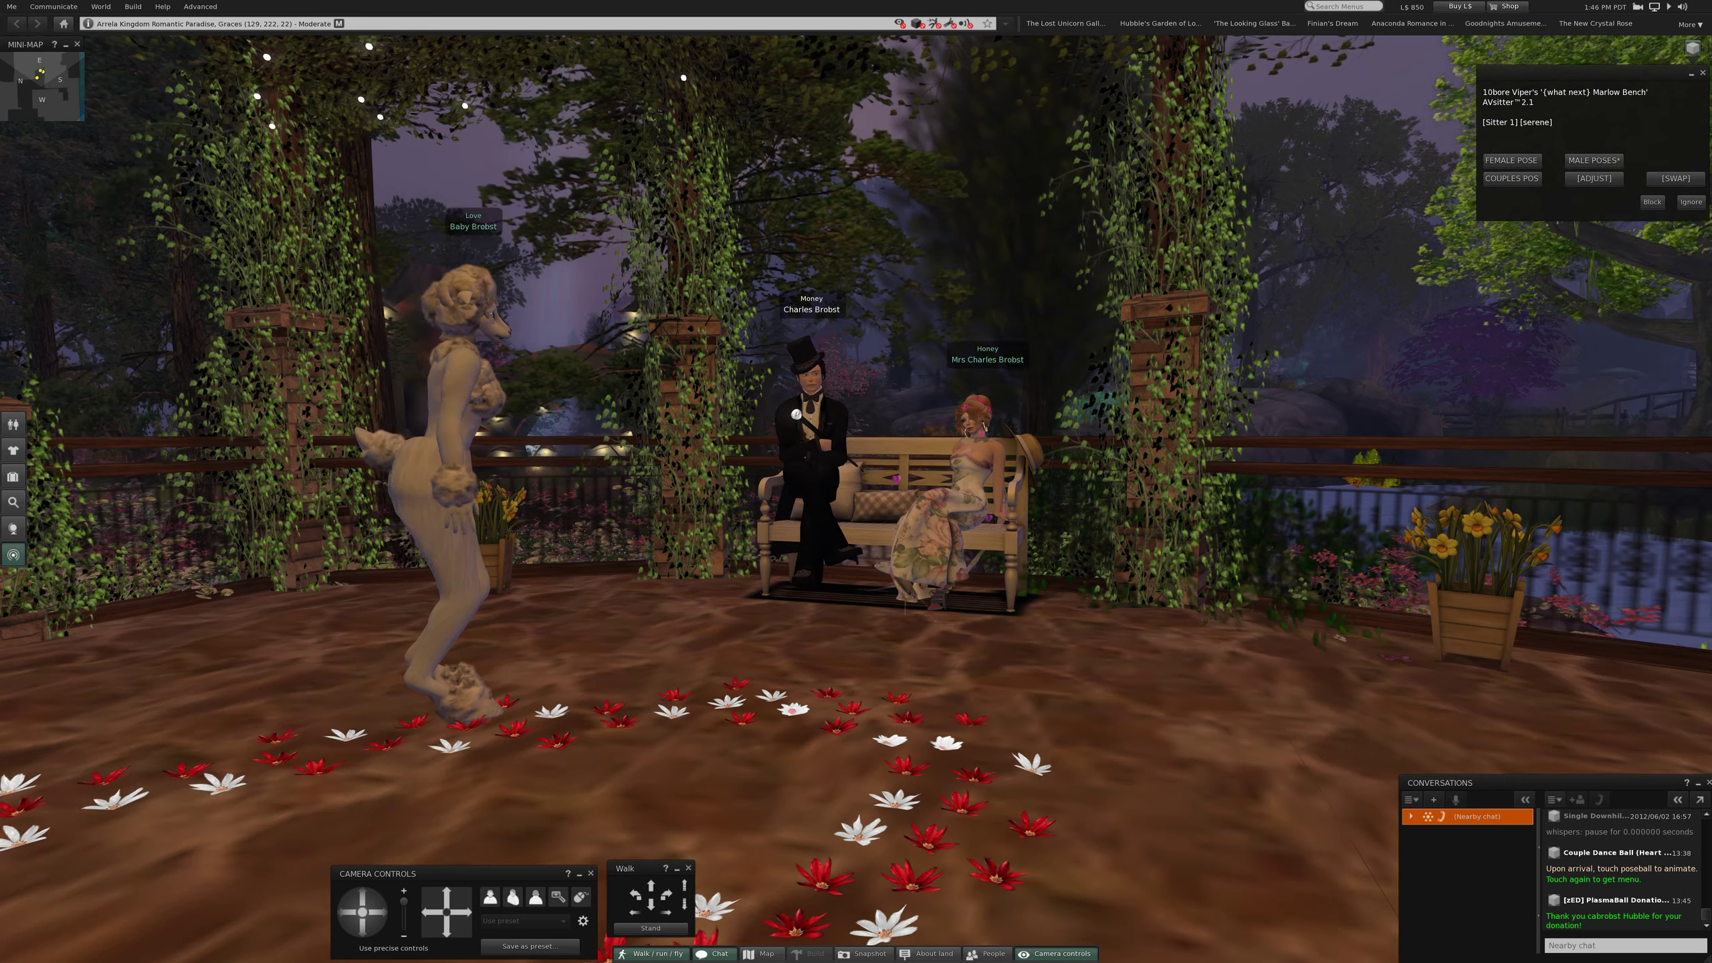
{"action": "scroll", "coordinate": [902, 710], "scroll_direction": "up", "scroll_amount": 2}
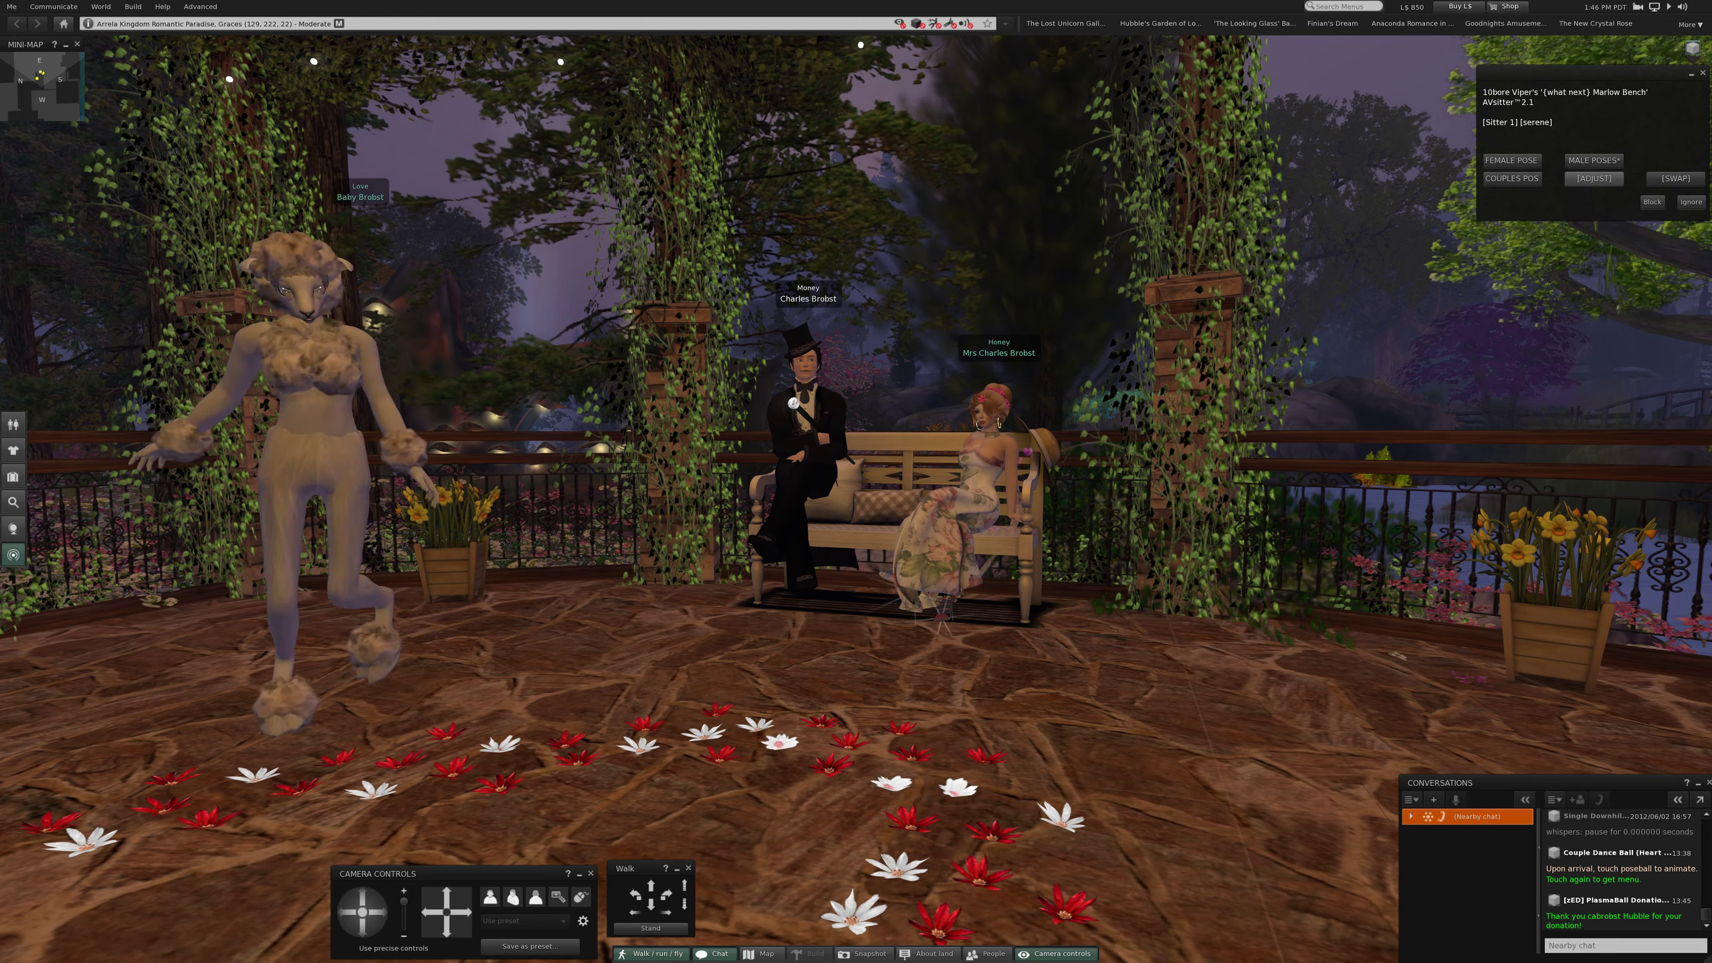
- Choose [ADJUST] in the AVsitter menu to show the Personal adjustment options
{"action": "left_click", "coordinate": [1593, 178]}
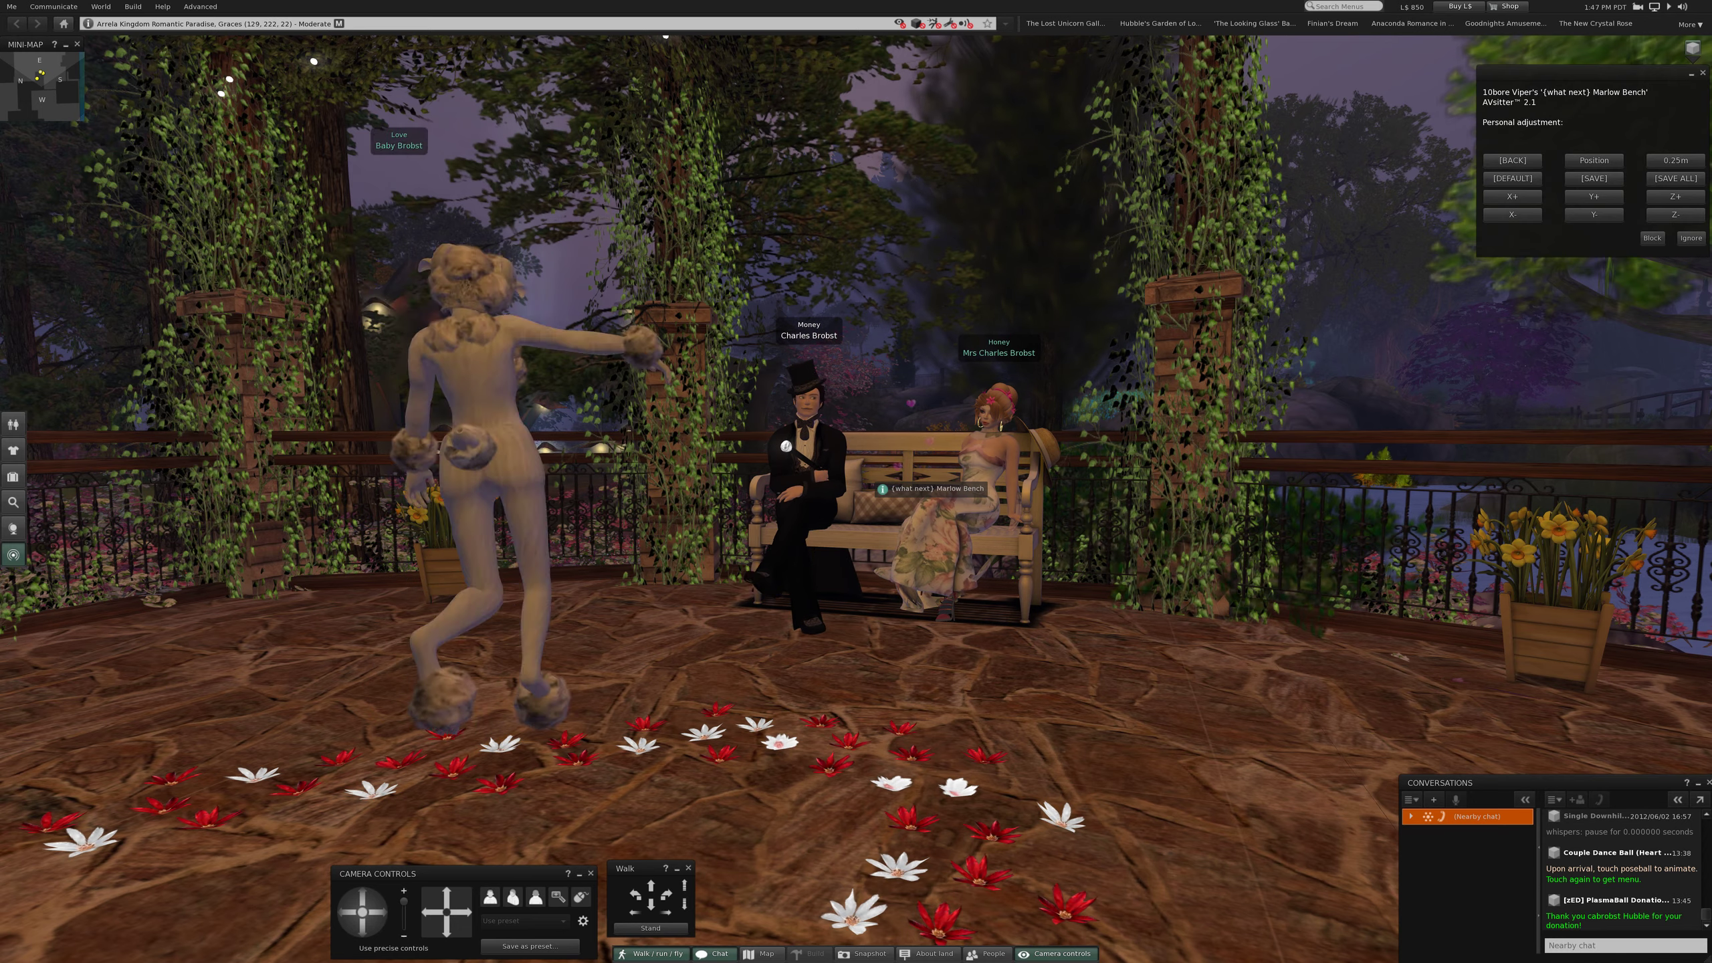
{"action": "scroll", "coordinate": [880, 490], "scroll_direction": "up", "scroll_amount": 5}
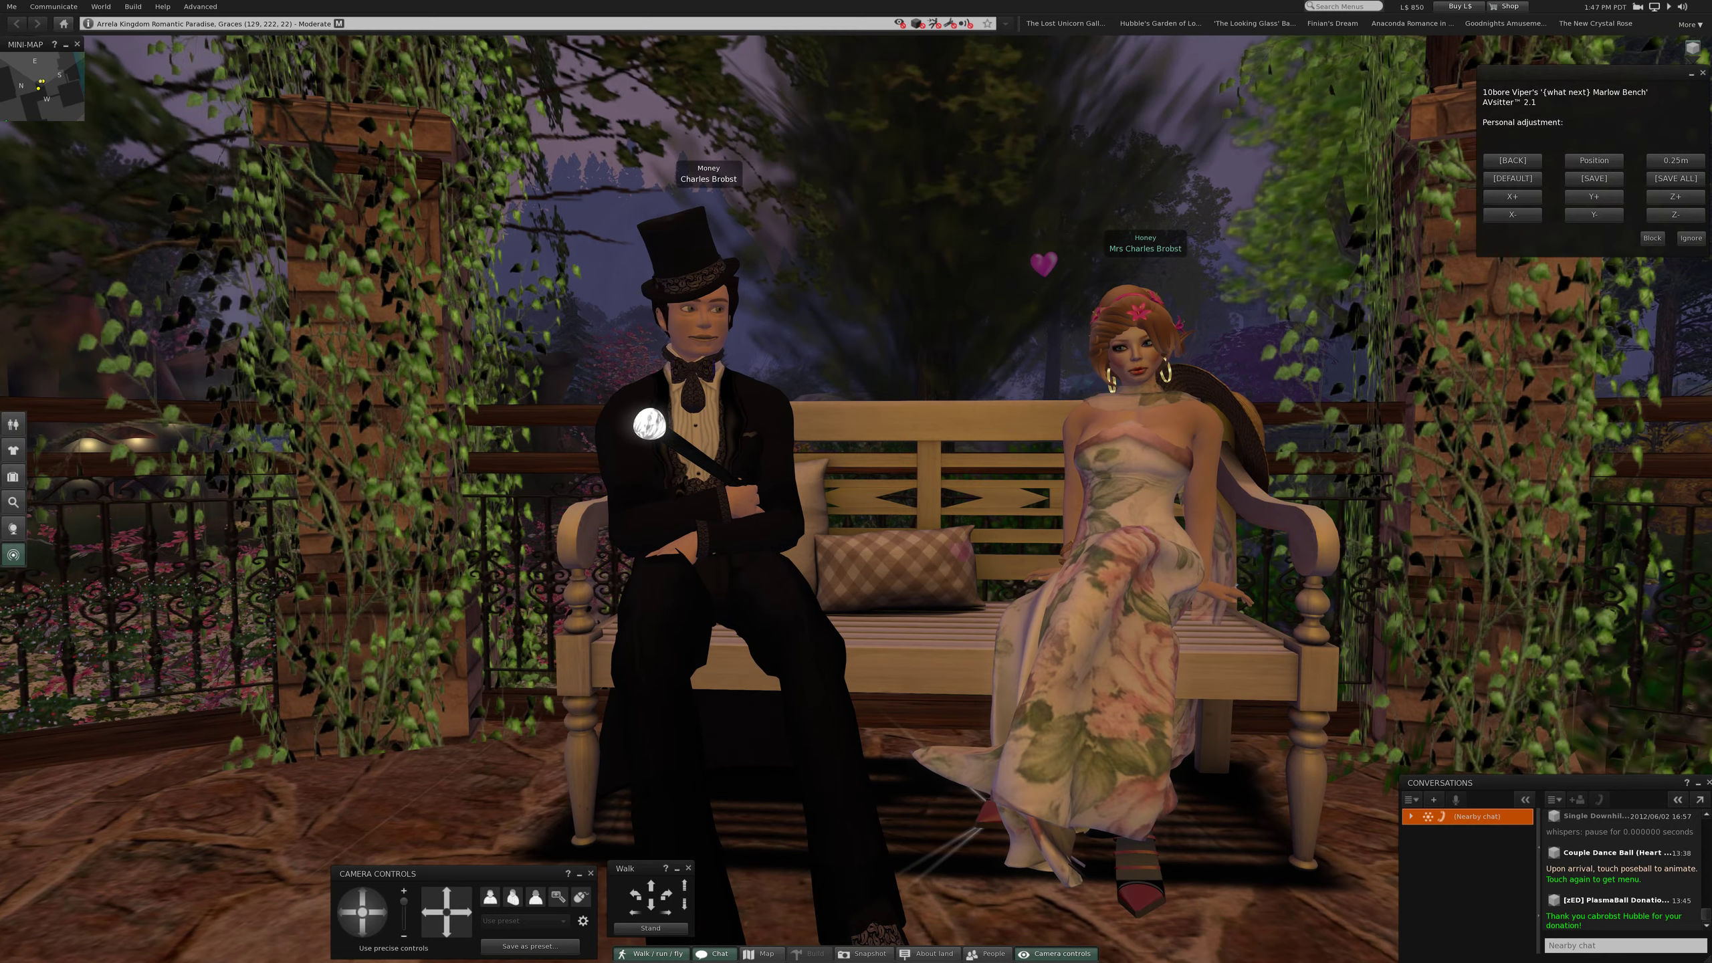
{"action": "scroll", "coordinate": [856, 482], "scroll_direction": "up", "scroll_amount": 3}
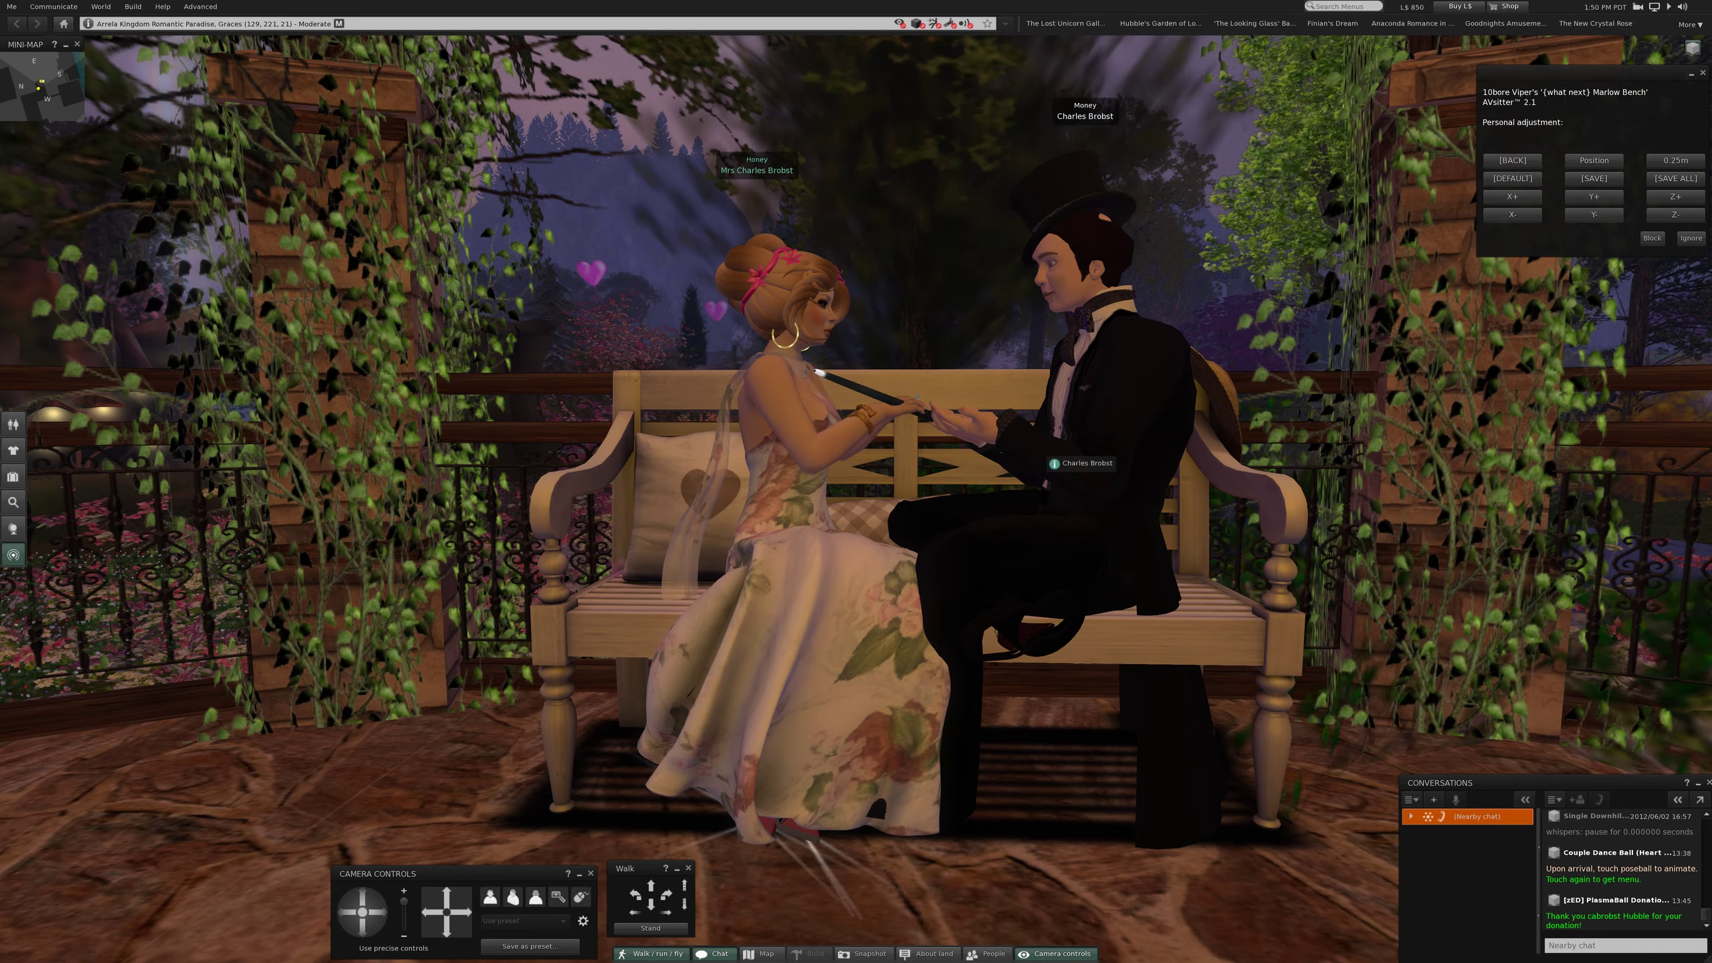
{"action": "scroll", "coordinate": [857, 482], "scroll_direction": "up", "scroll_amount": 5}
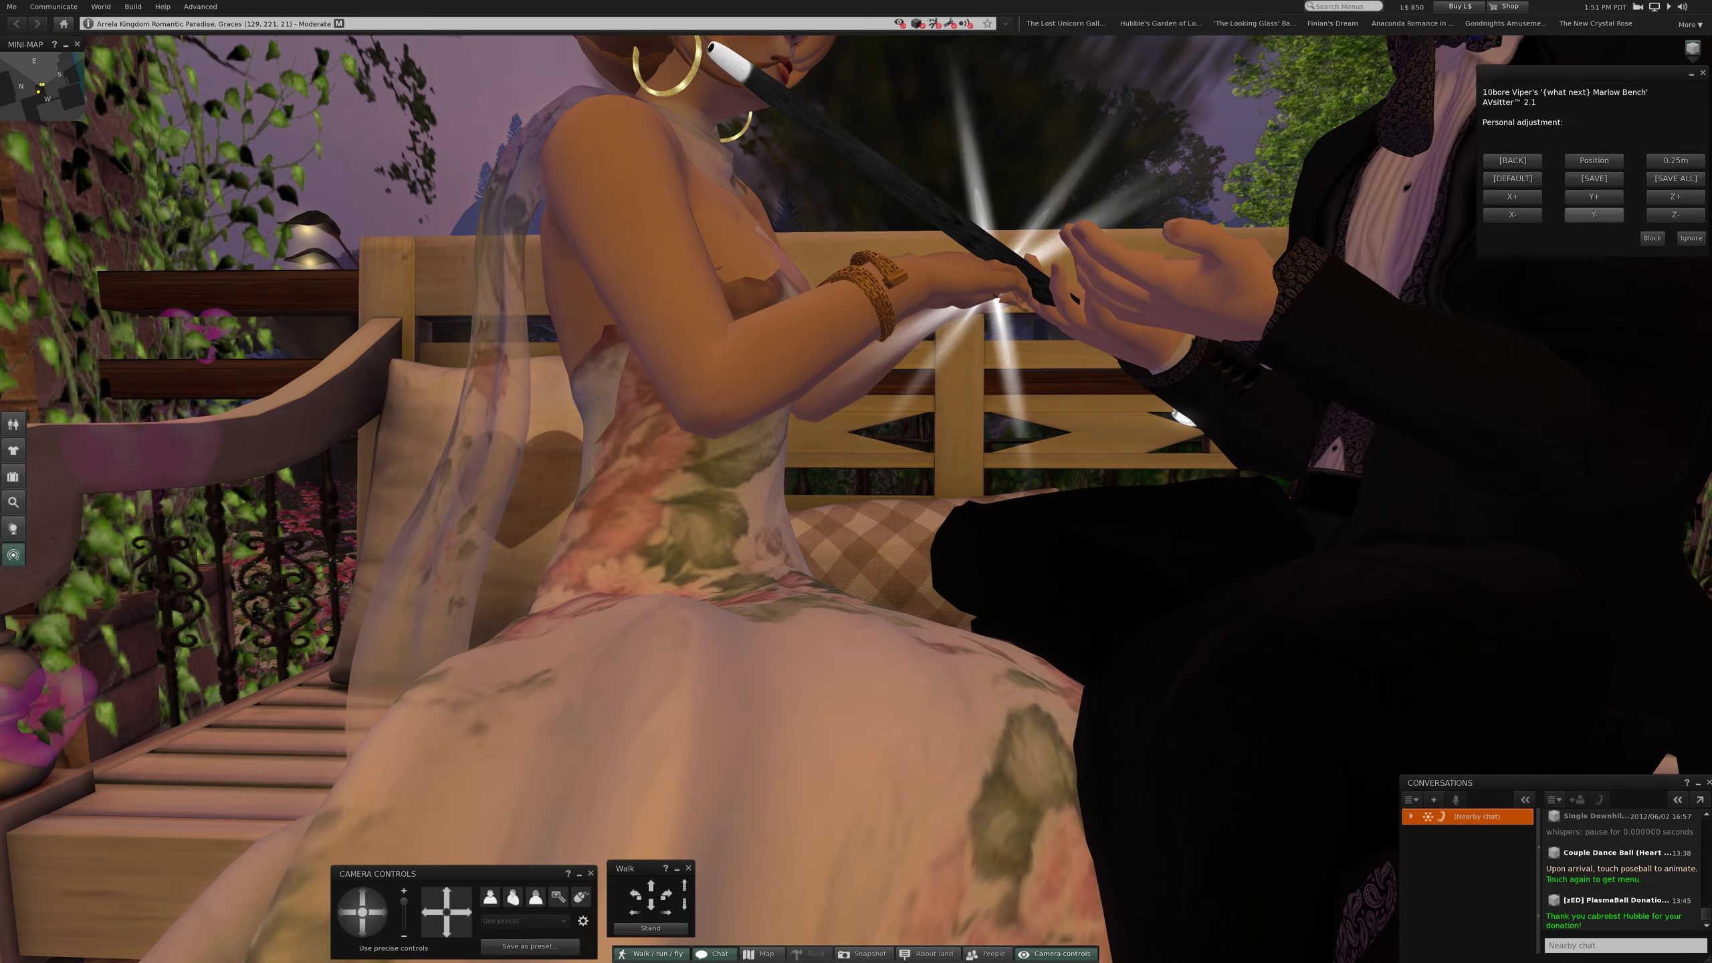
{"action": "scroll", "coordinate": [1161, 389], "scroll_direction": "down", "scroll_amount": 5}
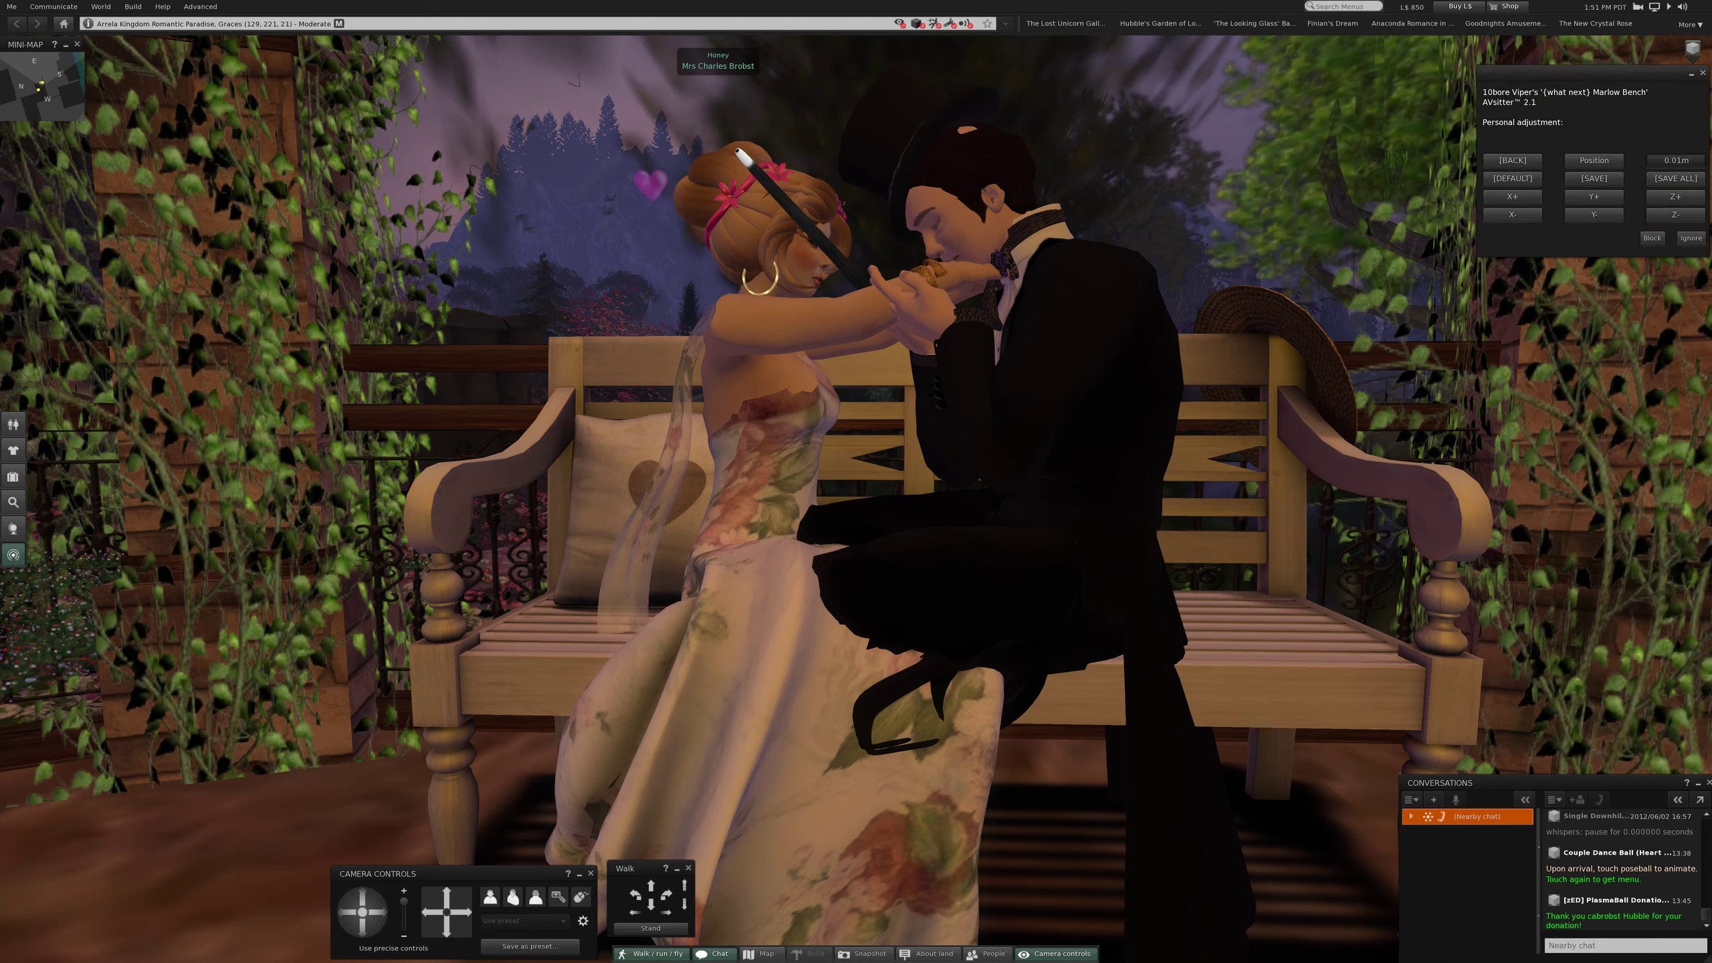
- Nudge the man's seated position with Y+ in Personal adjustment
{"action": "left_click", "coordinate": [1594, 196]}
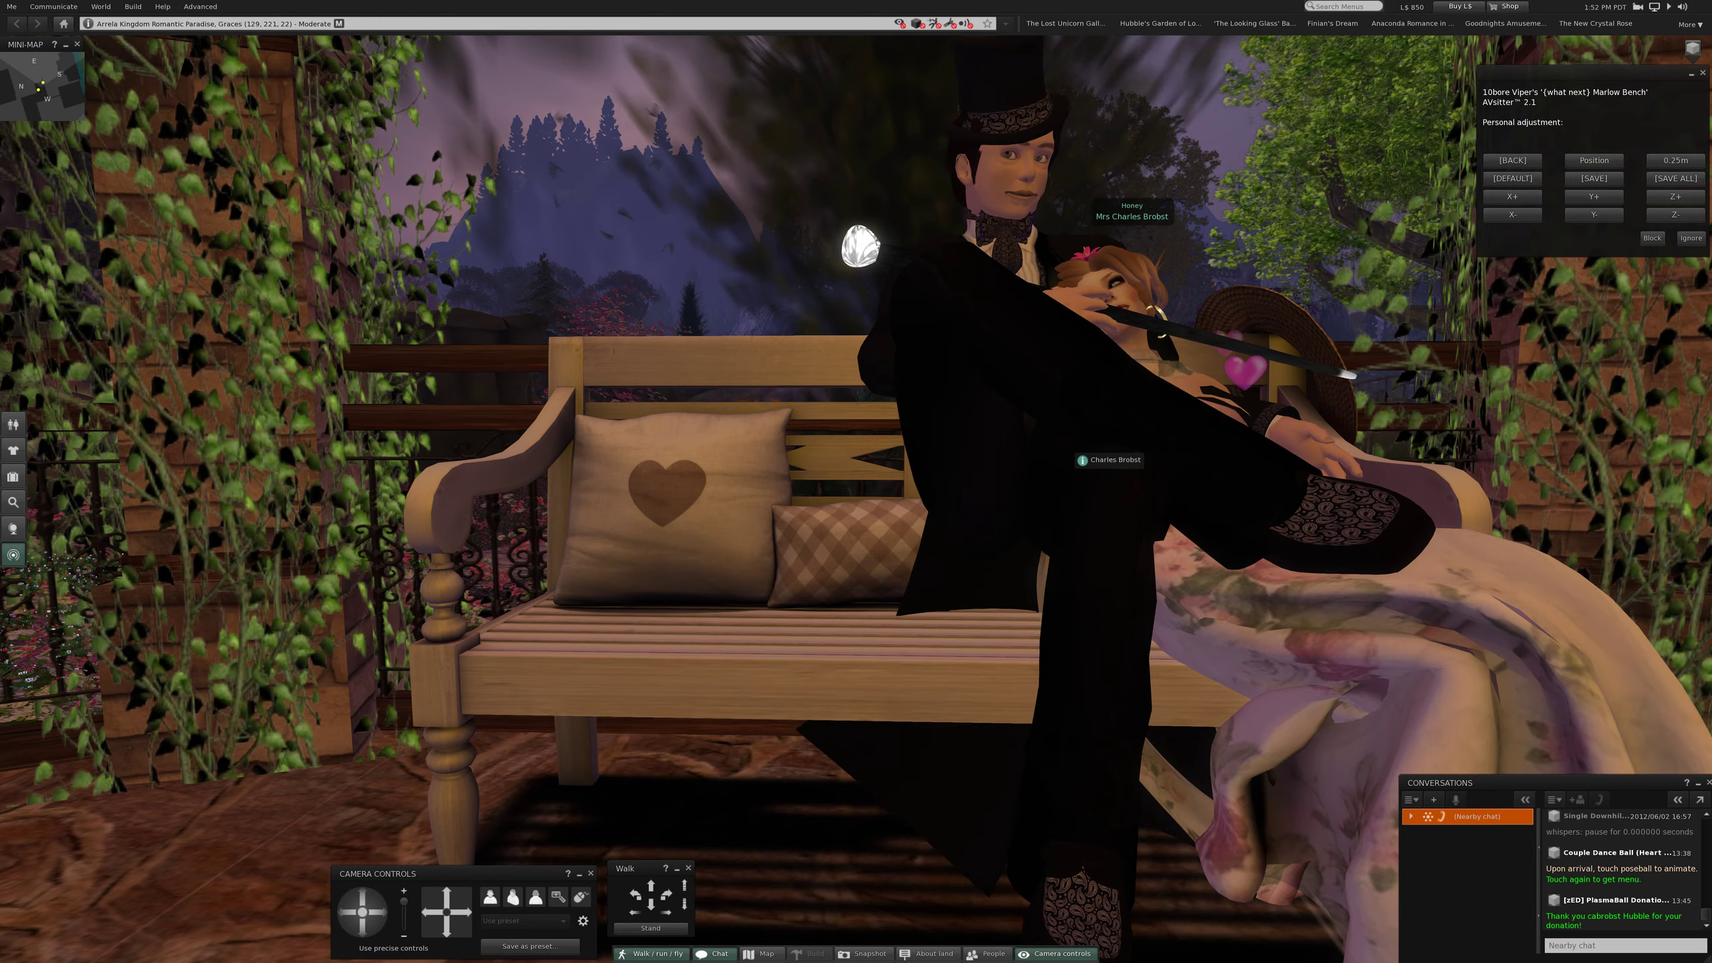
{"action": "scroll", "coordinate": [856, 481], "scroll_direction": "up", "scroll_amount": 2}
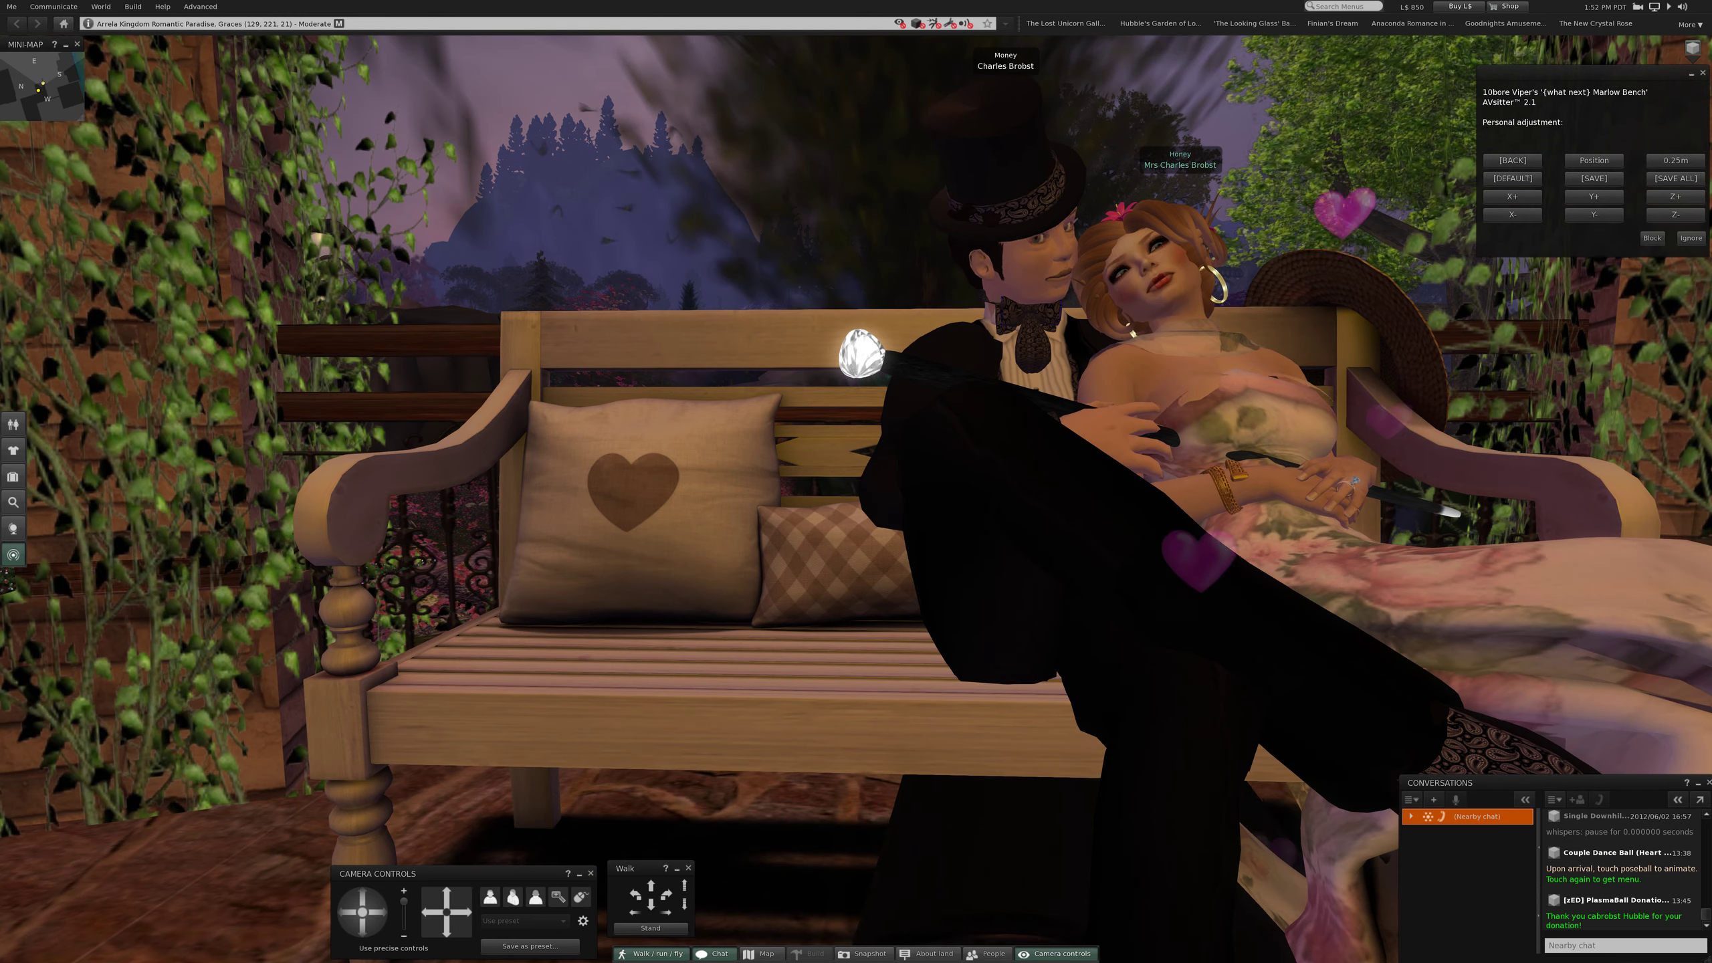
{"action": "scroll", "coordinate": [856, 482], "scroll_direction": "down", "scroll_amount": 3}
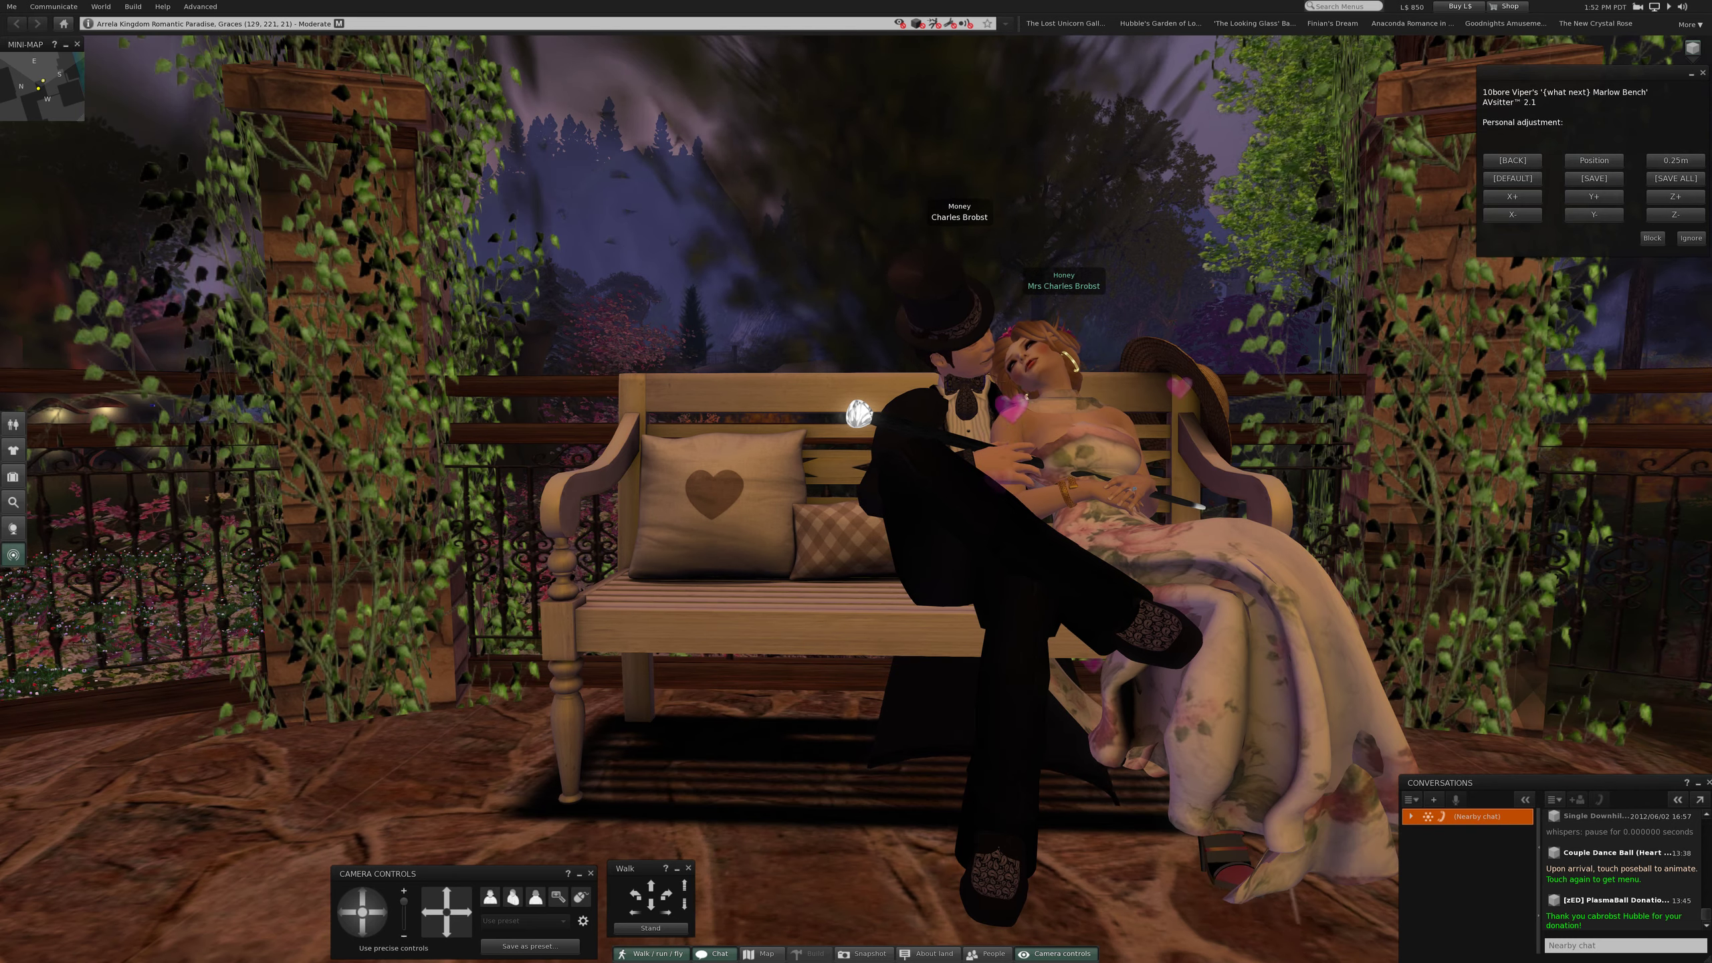